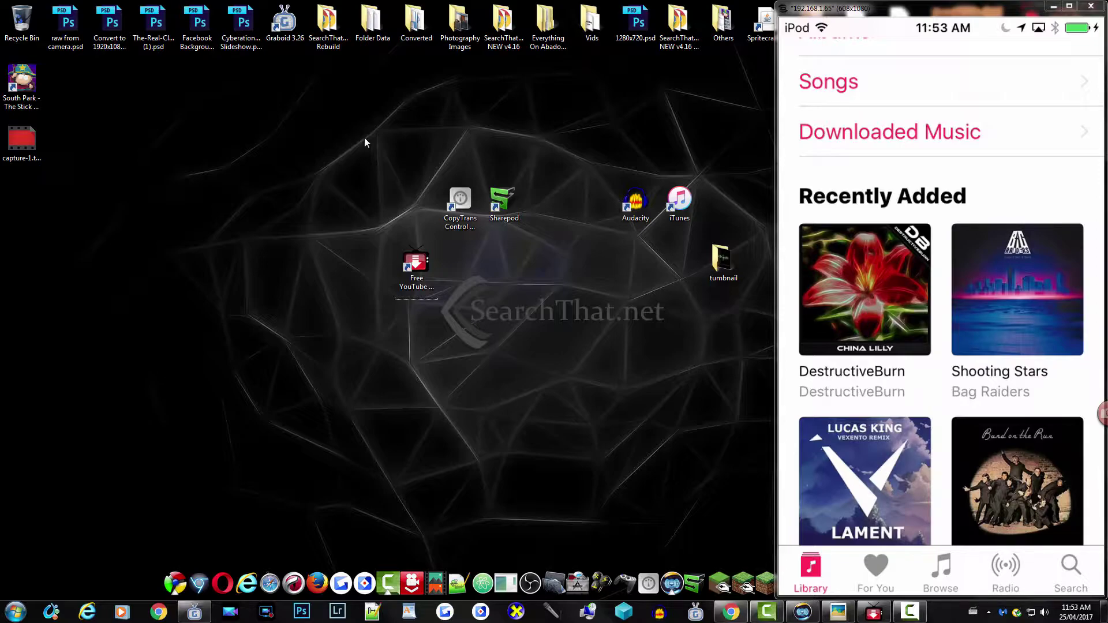
# - Confirm Sharepod's transfer of the chosen iPod track to a folder, leaving the desktop showing
pyautogui.click(461, 230)
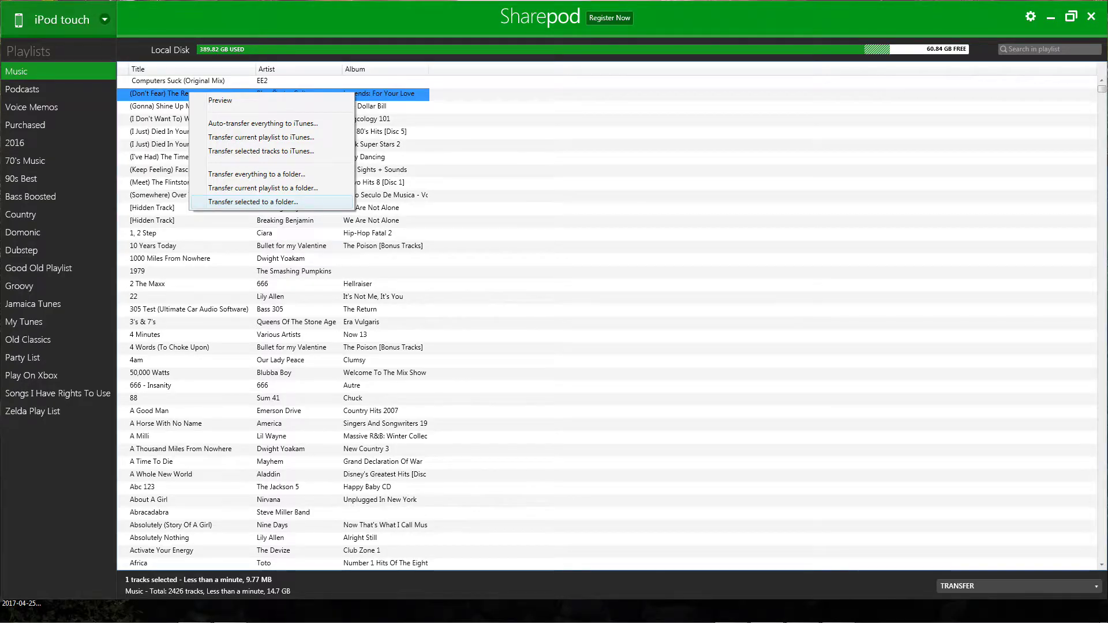
pyautogui.press('Return')
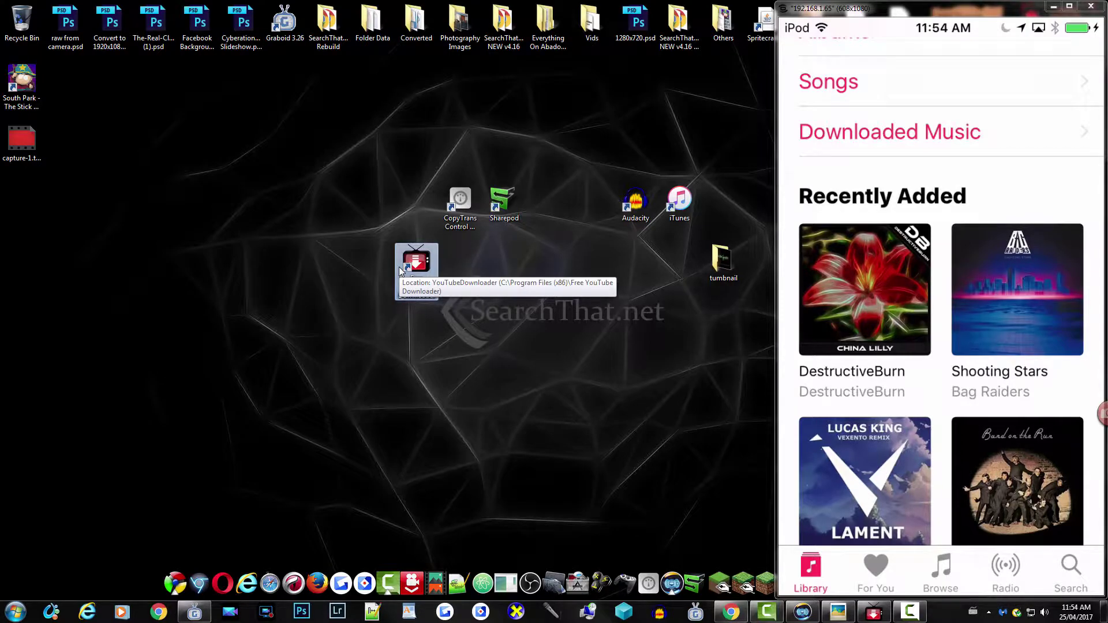
# - Save the Blackheart | Two Steps From Hell video to the desktop as a 128 kbps MP3
pyautogui.click(838, 613)
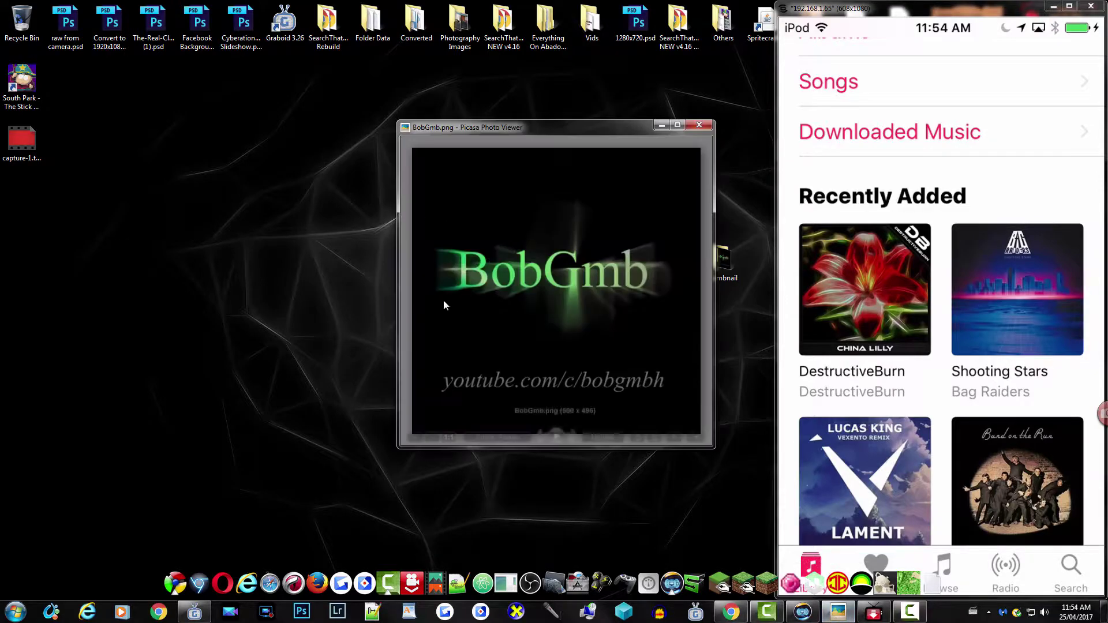
pyautogui.click(660, 126)
pyautogui.click(874, 613)
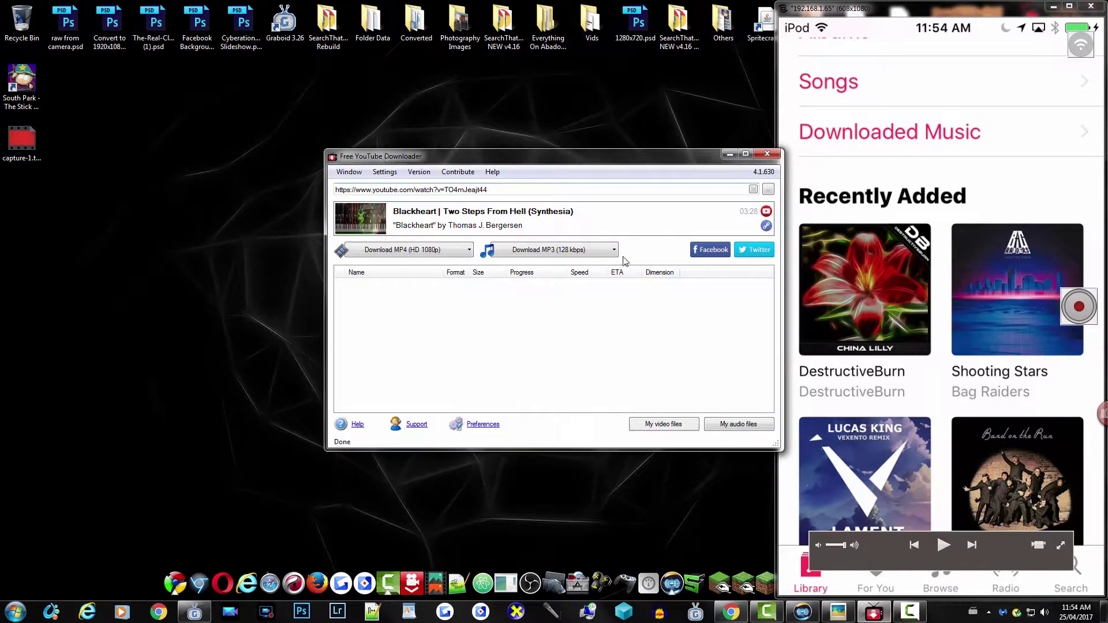
pyautogui.click(556, 251)
pyautogui.click(730, 154)
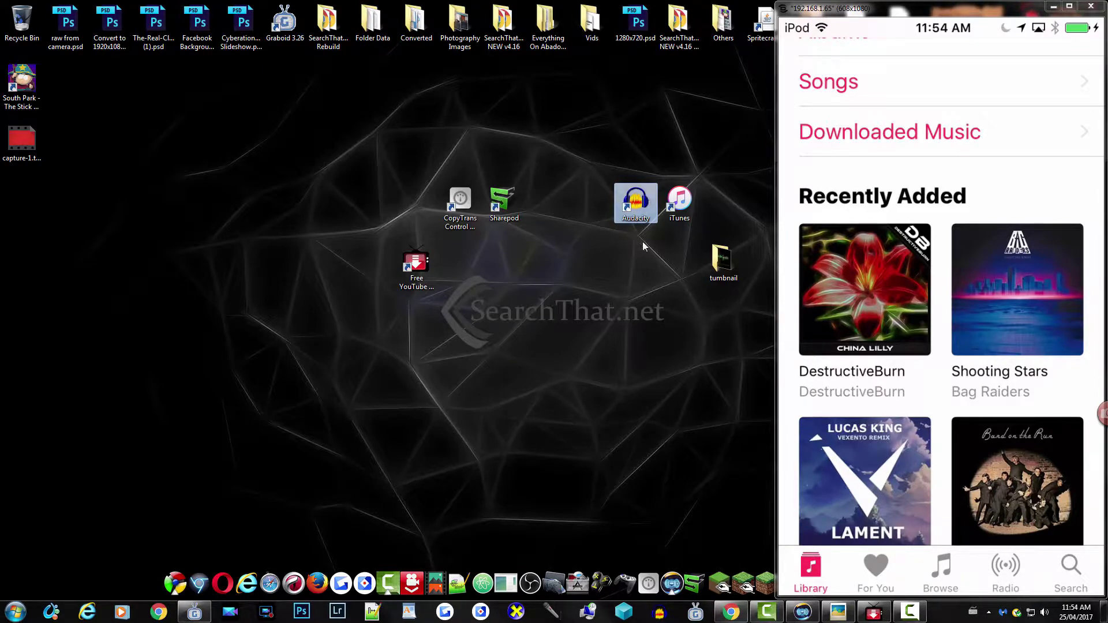
pyautogui.click(679, 218)
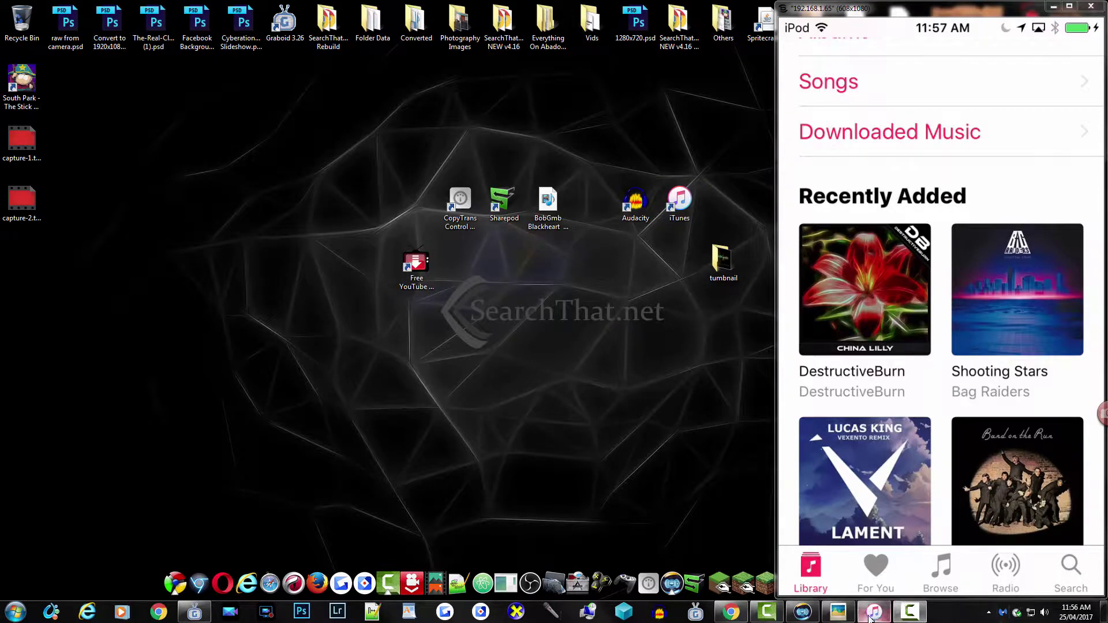
# - Drag the BobGmb Blackheart MP3 from the desktop onto the iPod touch Music list in iTunes, then close iTunes
pyautogui.moveTo(873, 617)
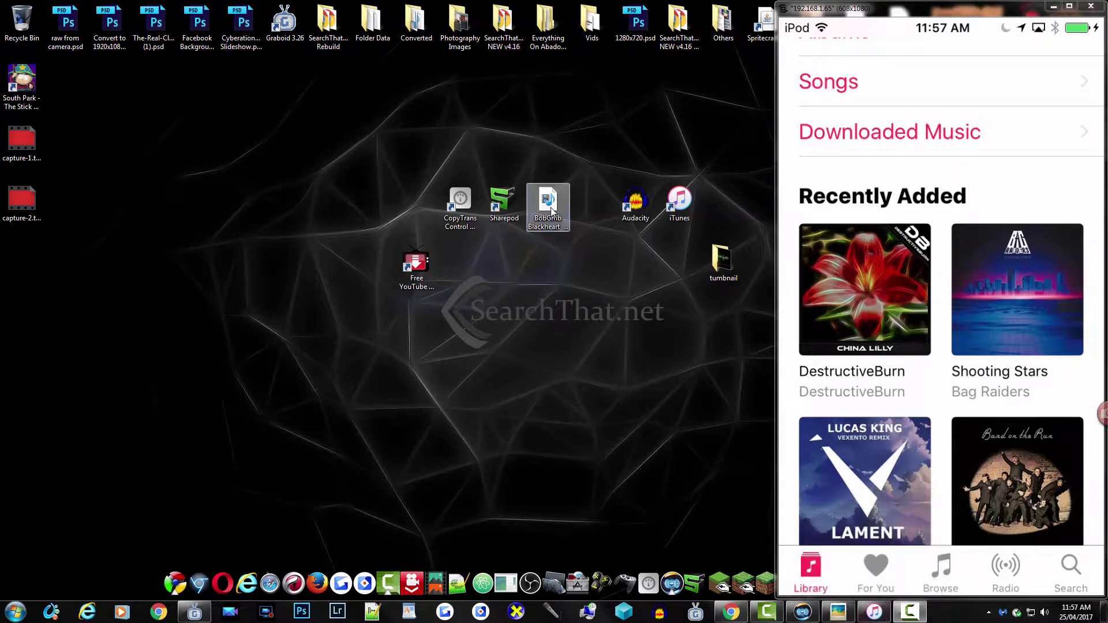
pyautogui.click(548, 230)
pyautogui.moveTo(548, 233)
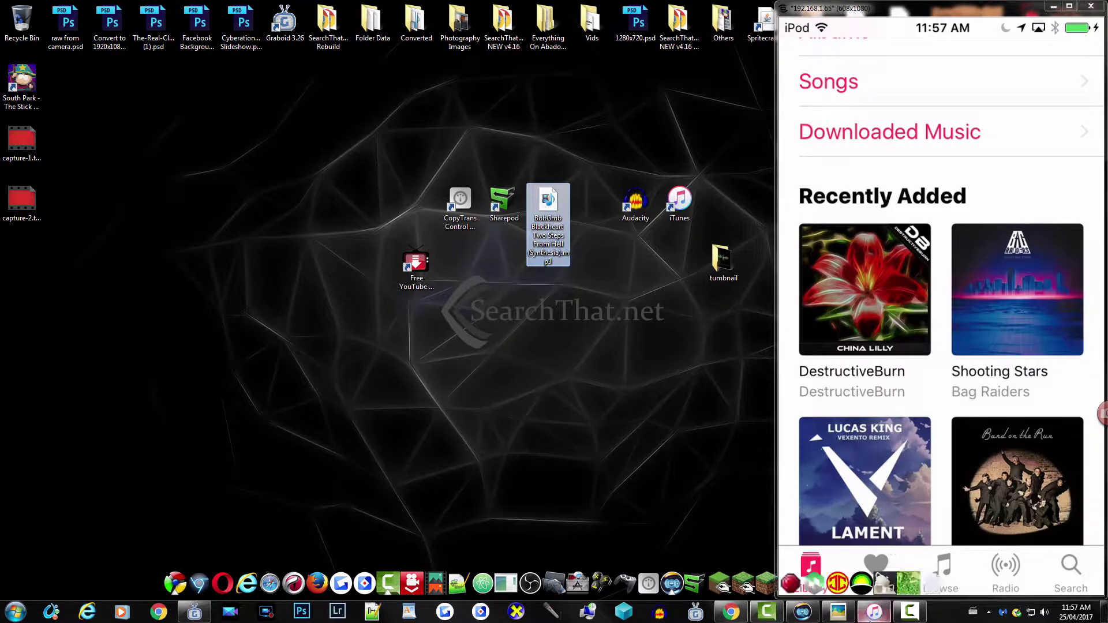
pyautogui.click(875, 612)
pyautogui.moveTo(569, 155); pyautogui.dragTo(446, 286)
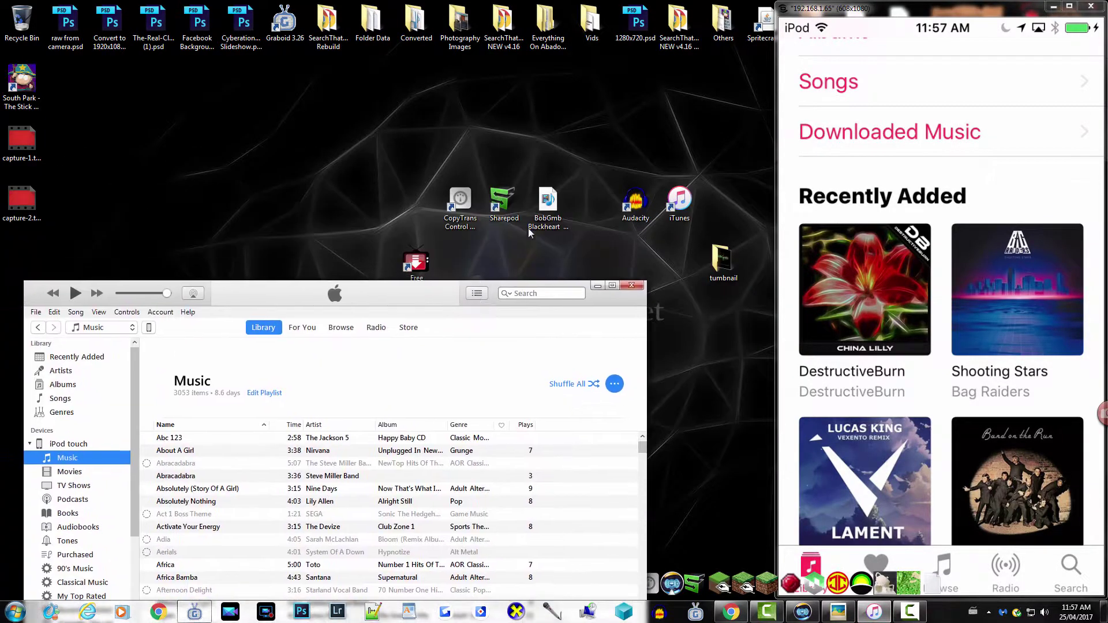
pyautogui.moveTo(547, 202); pyautogui.dragTo(430, 486)
pyautogui.moveTo(285, 301); pyautogui.dragTo(415, 118)
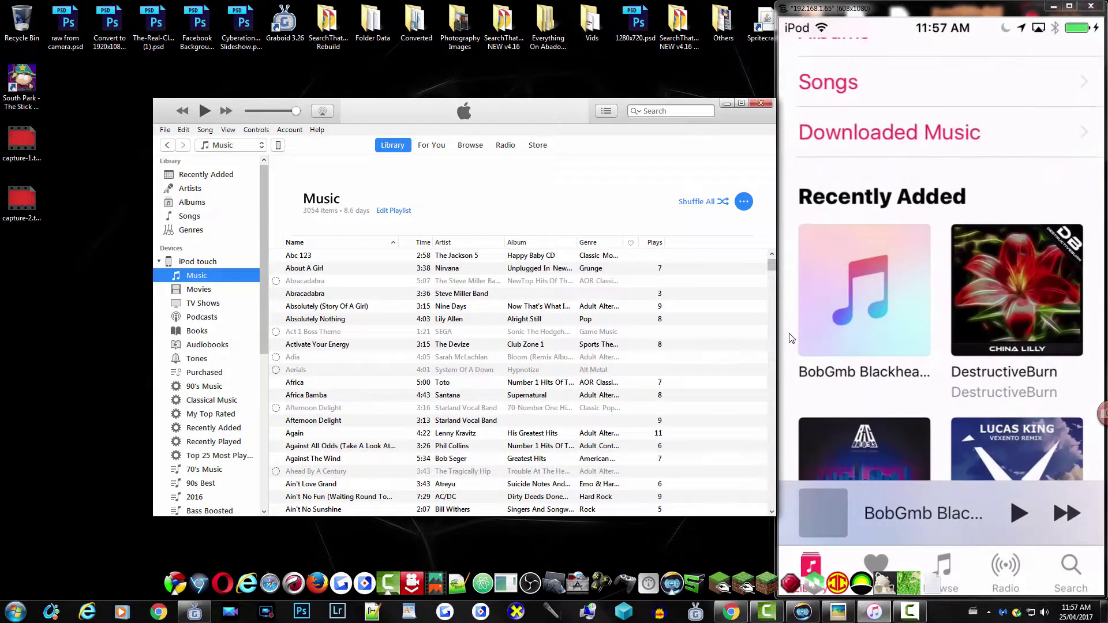
pyautogui.click(762, 104)
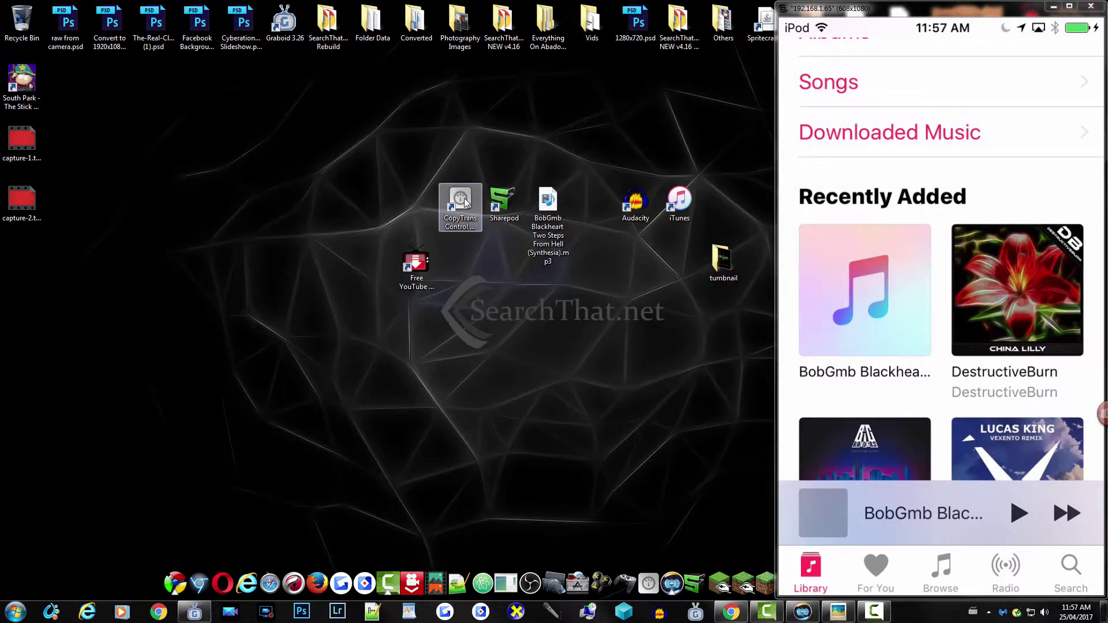
# - Launch CopyTrans Manager from CopyTrans Control Center and dismiss its welcome screen
pyautogui.doubleClick(465, 202)
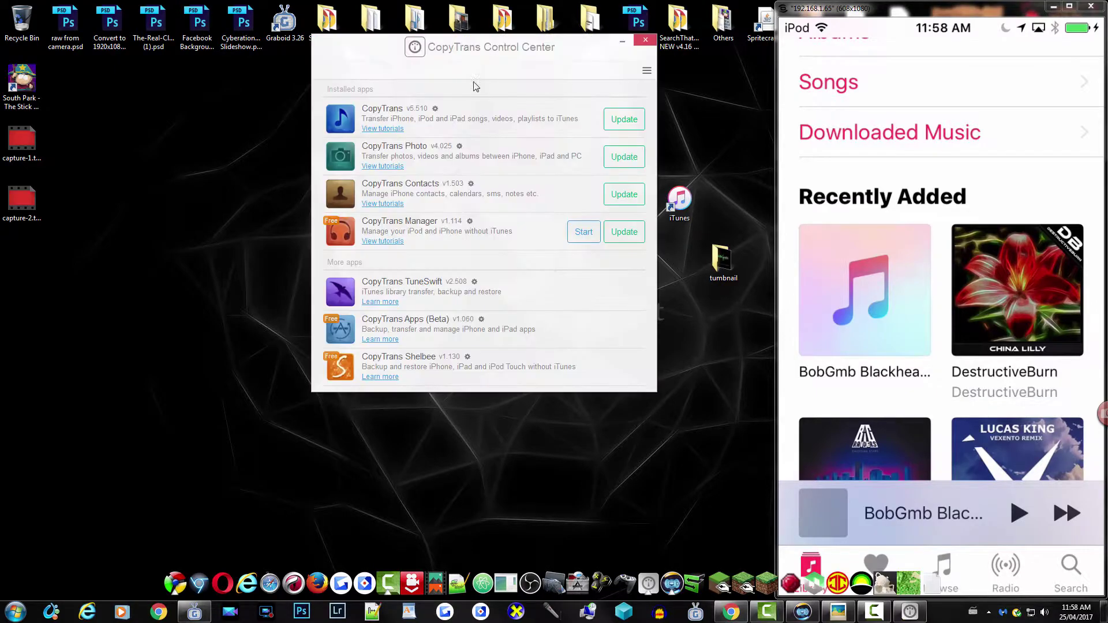
pyautogui.moveTo(388, 242)
pyautogui.click(583, 231)
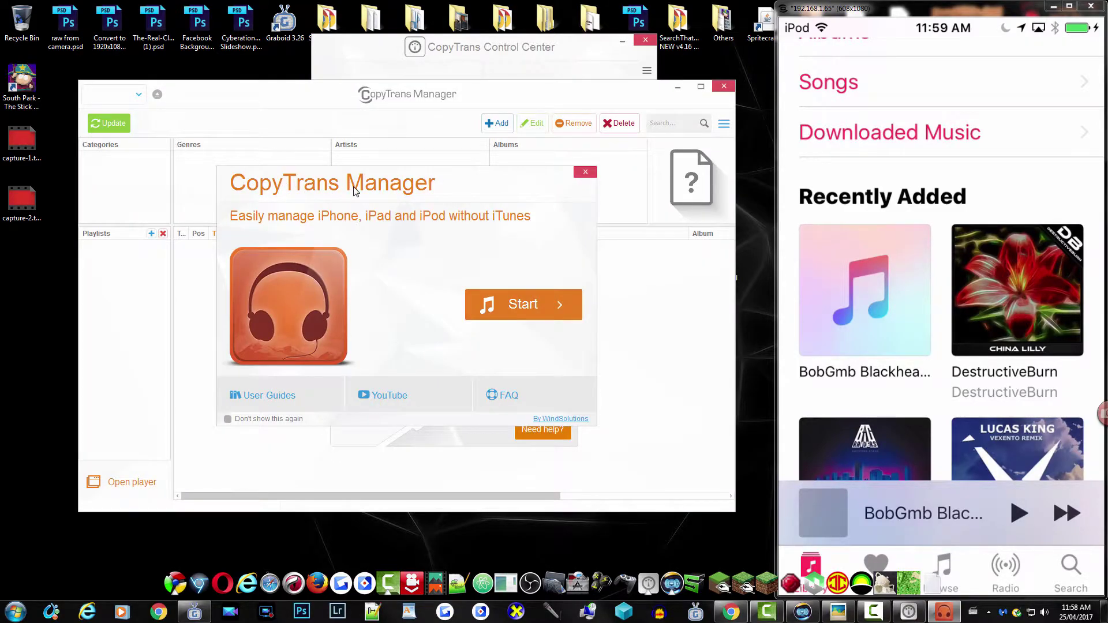
pyautogui.click(522, 311)
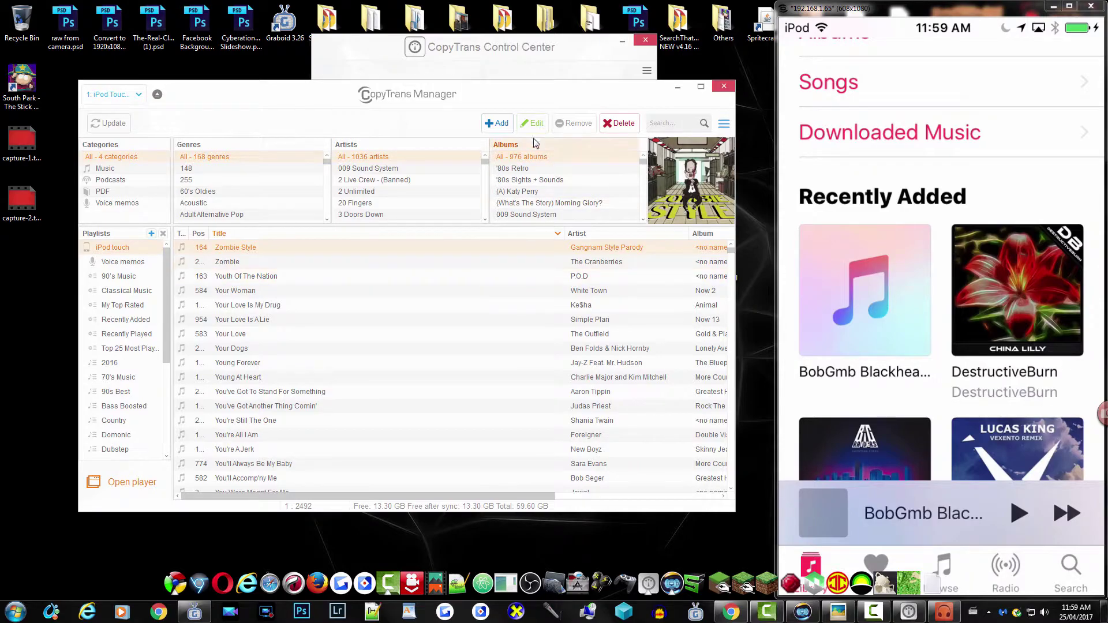
# - Search the iPod's tracks for 'bobgmb' and open the Edit tag editor for Blackheart
pyautogui.click(669, 123)
pyautogui.write('bobgmb')
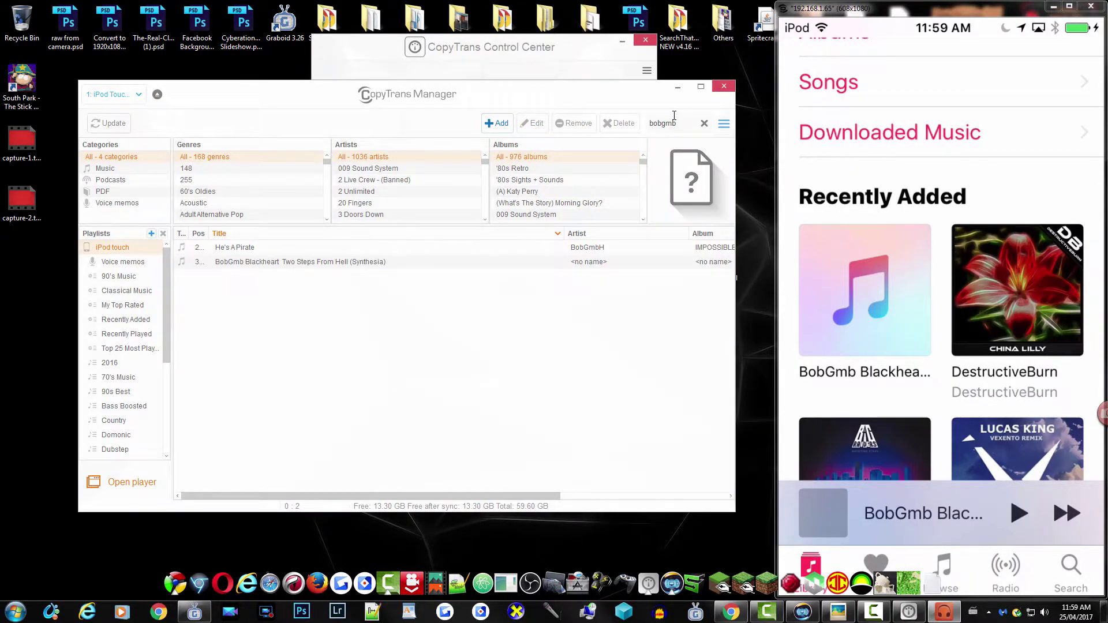
pyautogui.click(341, 263)
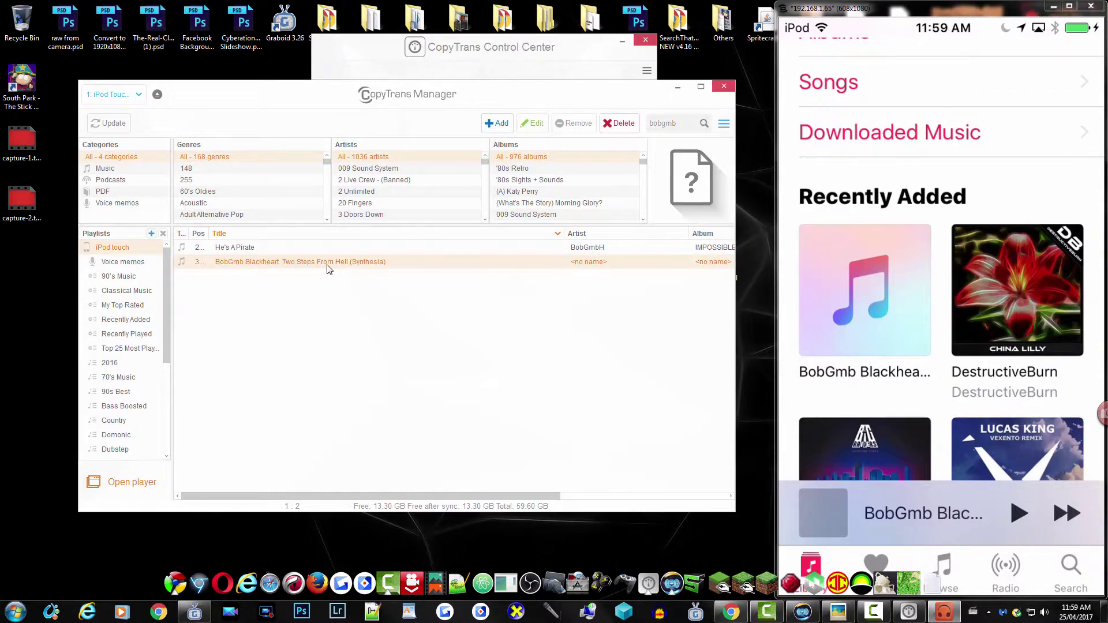
pyautogui.rightClick(318, 265)
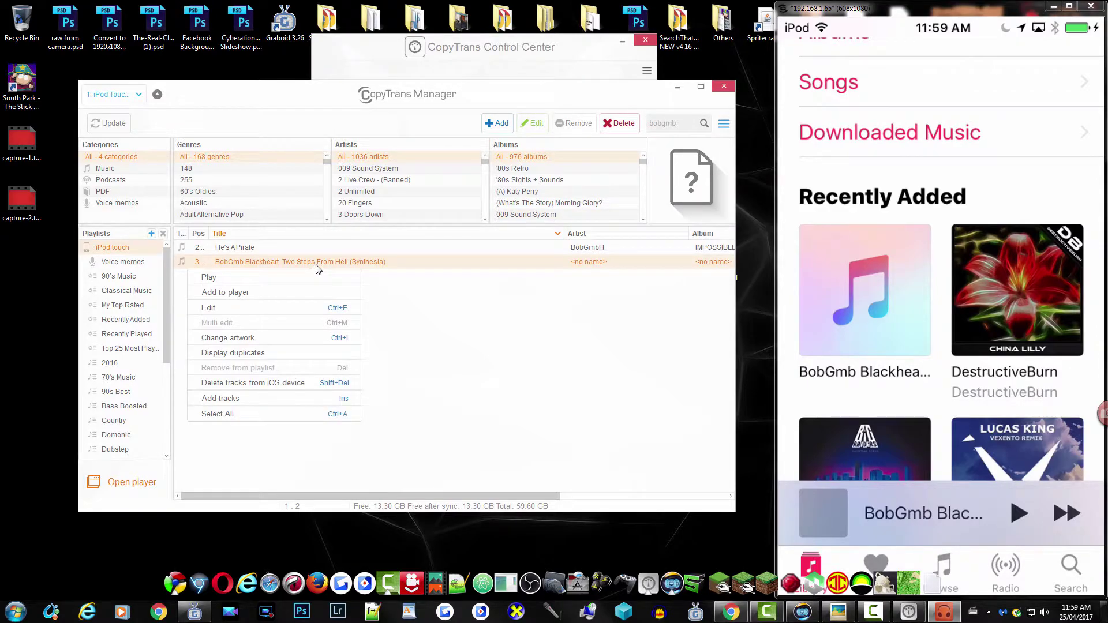
pyautogui.click(240, 307)
# - Move the word BobGmb from the track's Title into the Artist field
pyautogui.click(325, 209)
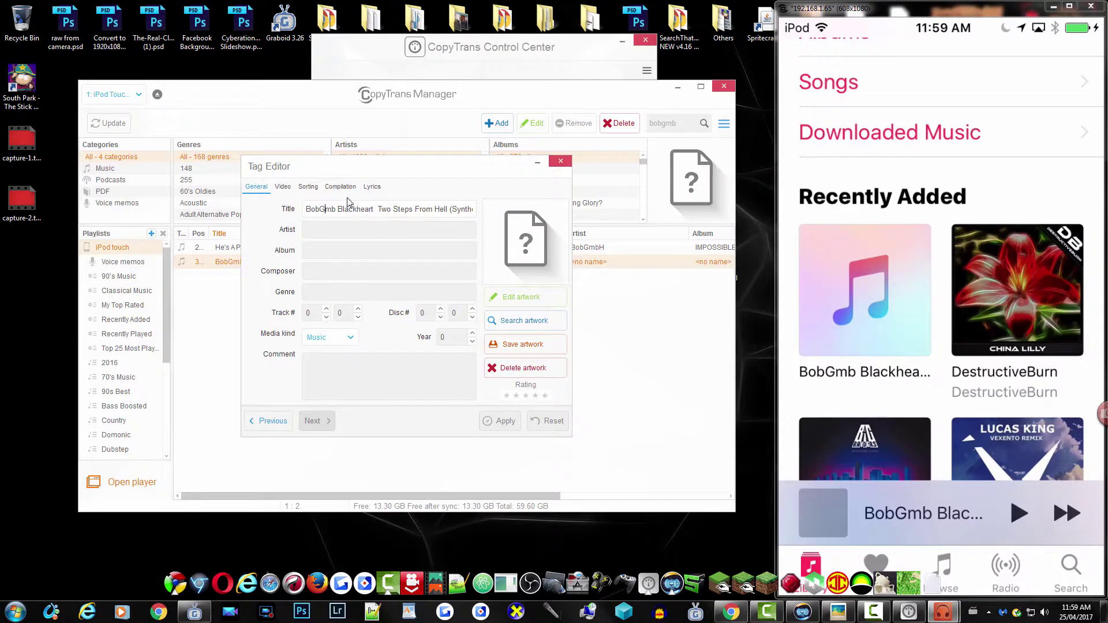
pyautogui.doubleClick(332, 209)
pyautogui.moveTo(332, 209); pyautogui.dragTo(323, 230)
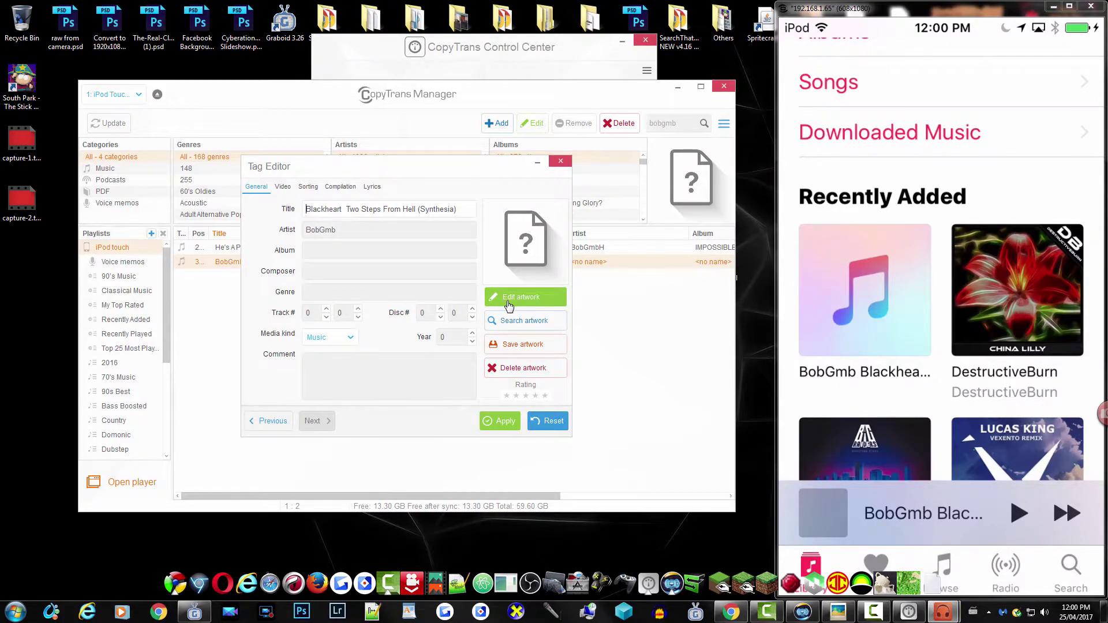
# - Set BobGmb.png from the Desktop tumbnail folder as the track's artwork and apply the tags
pyautogui.click(509, 297)
pyautogui.scroll(3, 168, 85)
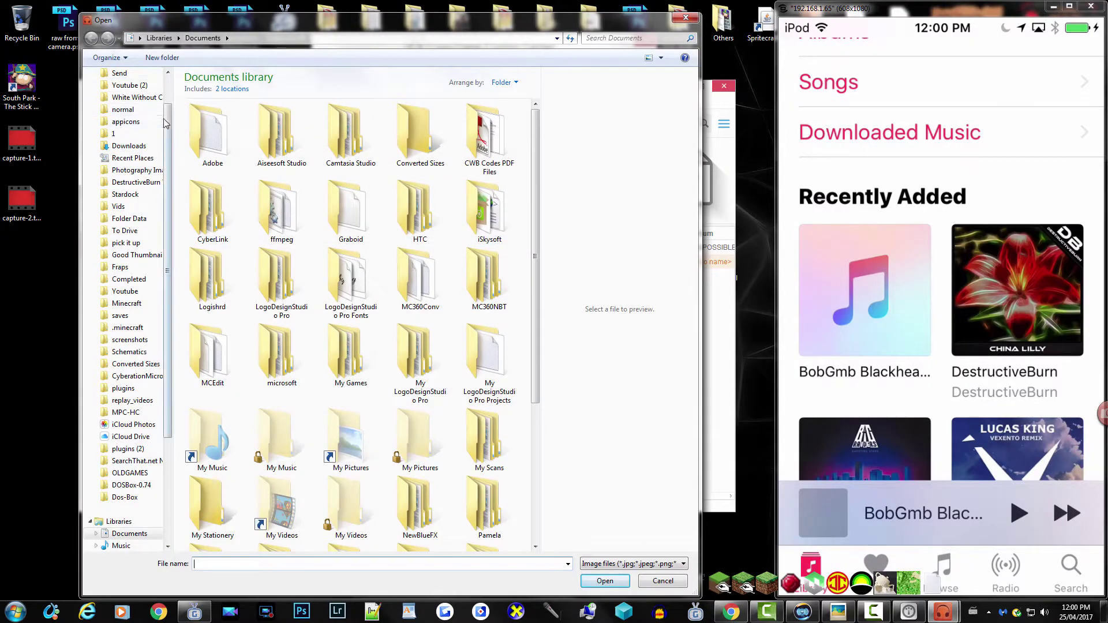
pyautogui.click(124, 91)
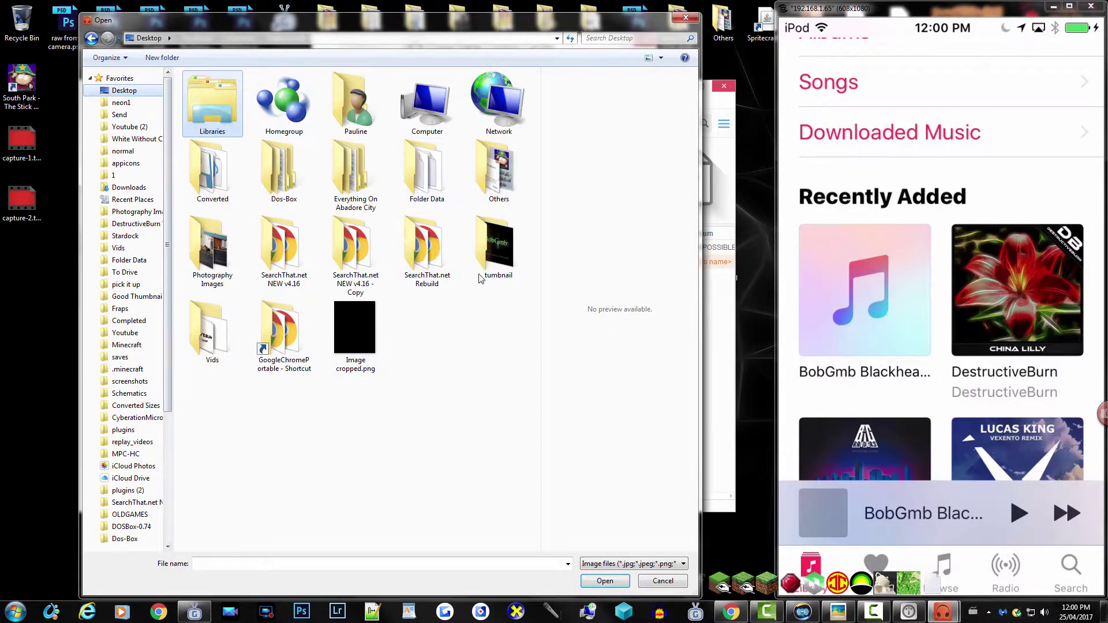
pyautogui.click(494, 254)
pyautogui.doubleClick(494, 254)
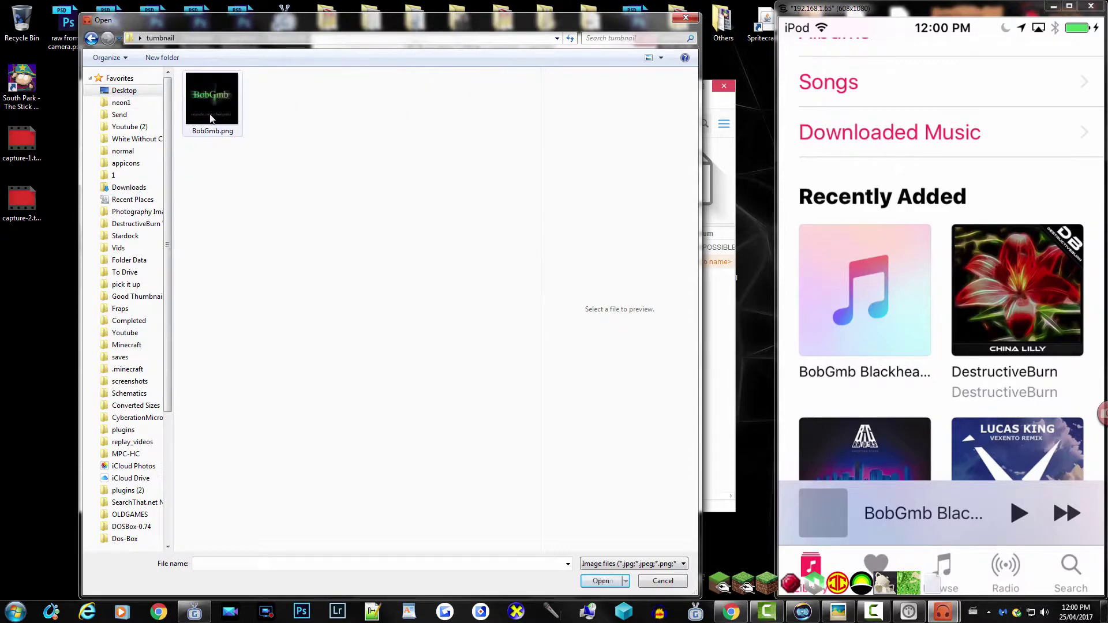
pyautogui.doubleClick(217, 107)
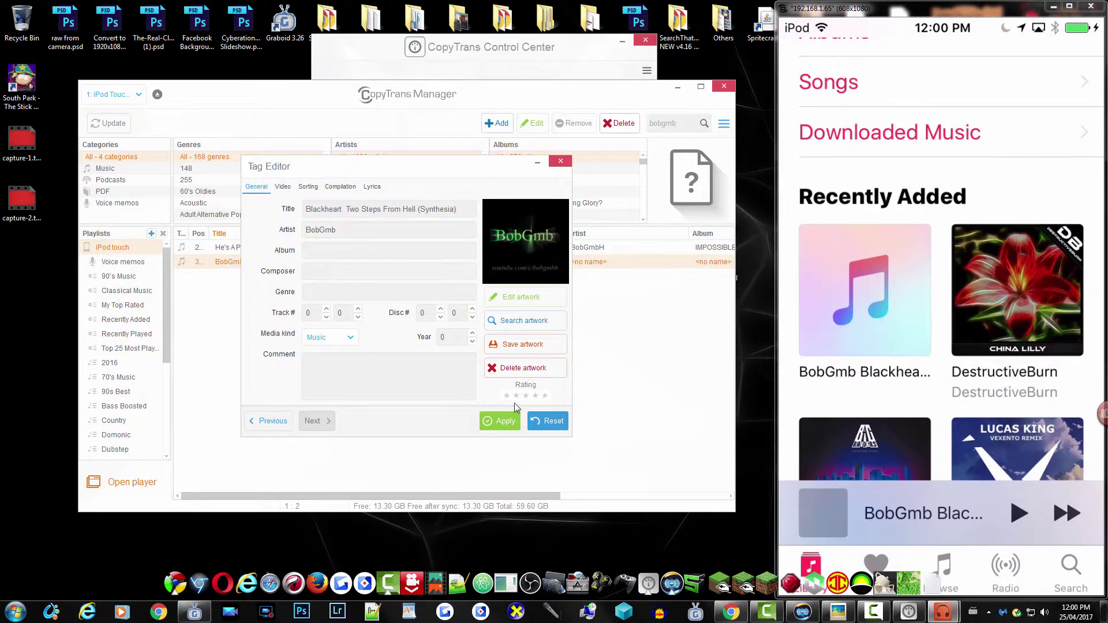
pyautogui.click(506, 422)
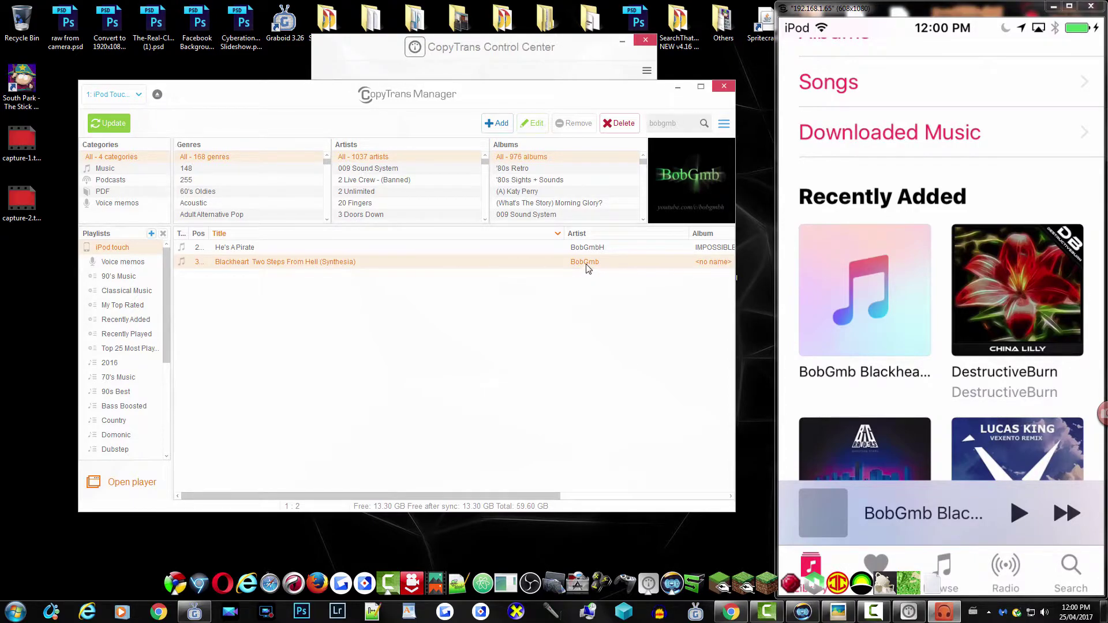
# - Reopen the Blackheart tag editor, cancel the artwork search, and apply the edited tags
pyautogui.doubleClick(247, 263)
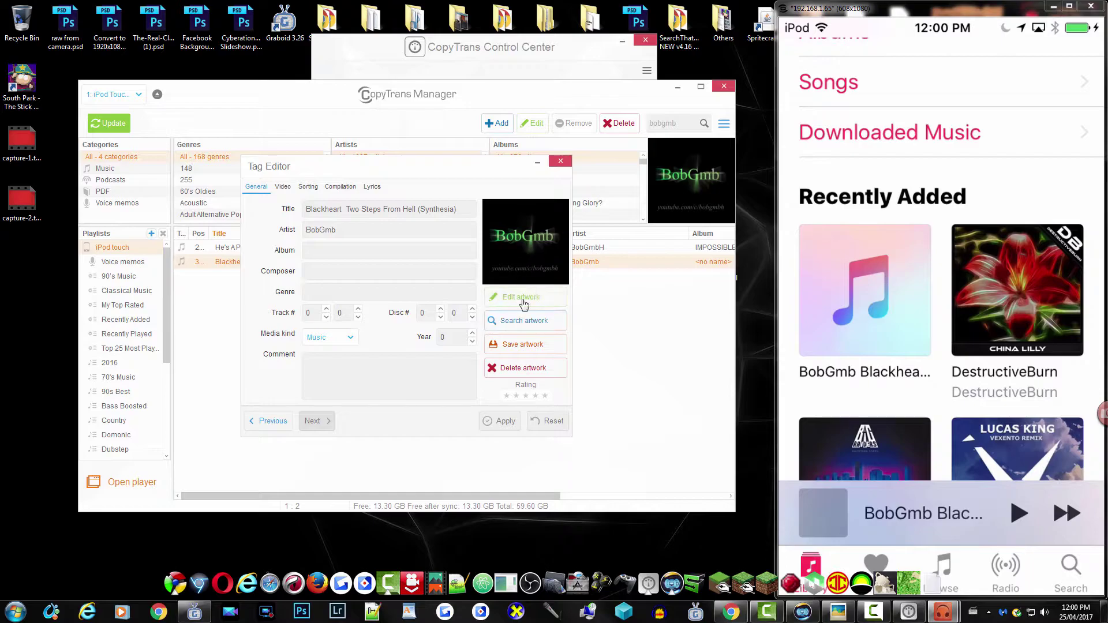
pyautogui.click(527, 321)
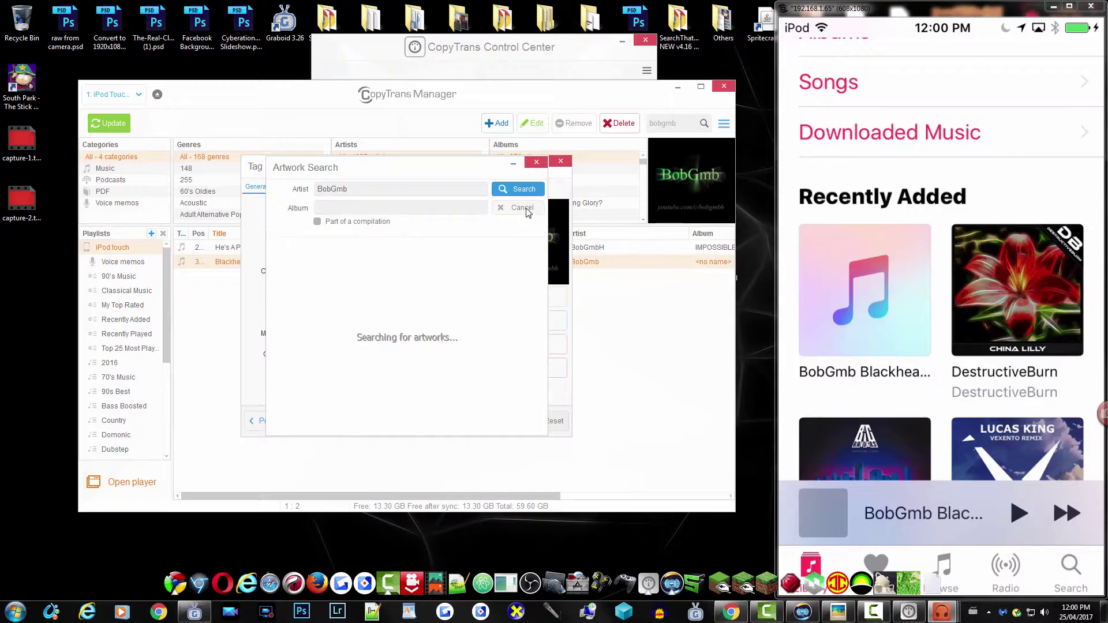
pyautogui.click(537, 162)
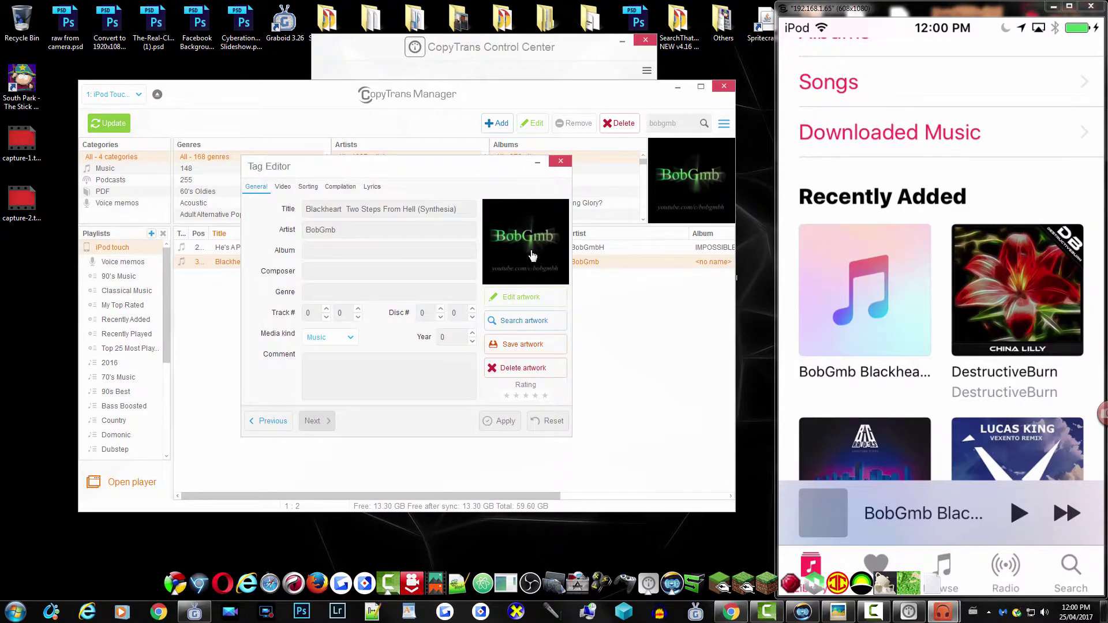
pyautogui.click(508, 424)
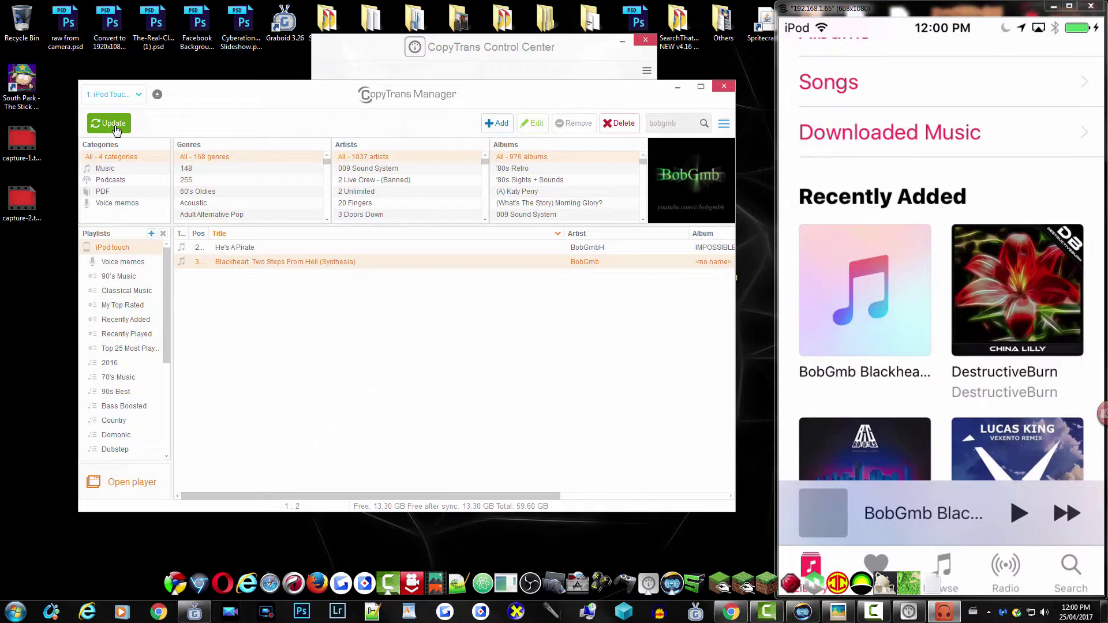
# - Write the retagged Blackheart track to the iPod with Update, then close CopyTrans Manager
pyautogui.click(115, 127)
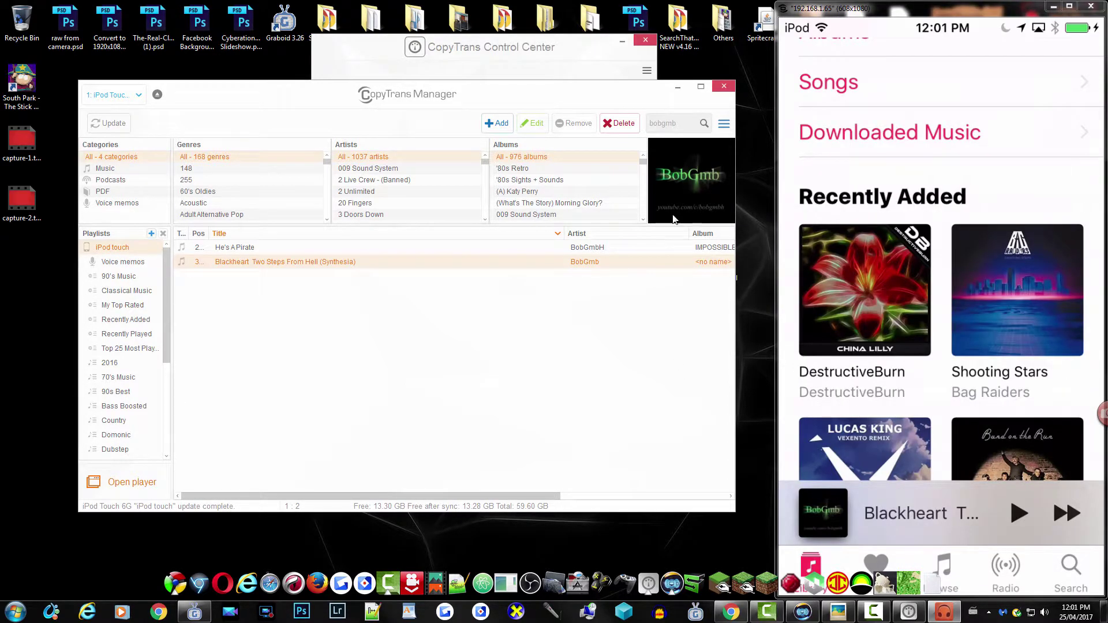
pyautogui.click(724, 86)
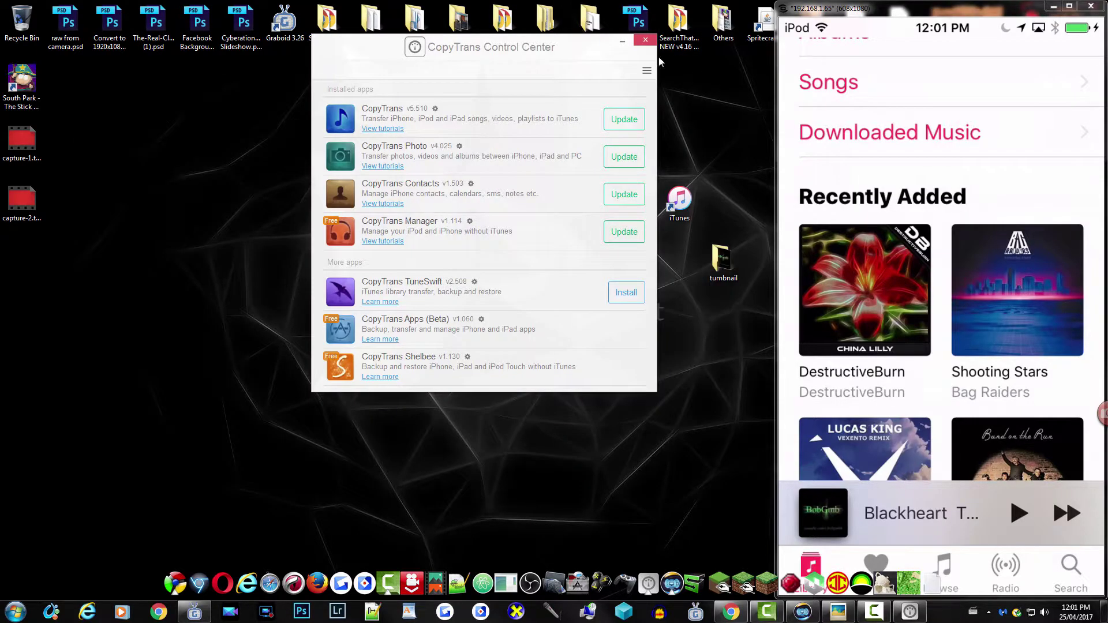
# - Close CopyTrans Control Center, sync the iPod touch from its iTunes device page, and minimize iTunes
pyautogui.click(645, 40)
pyautogui.click(684, 207)
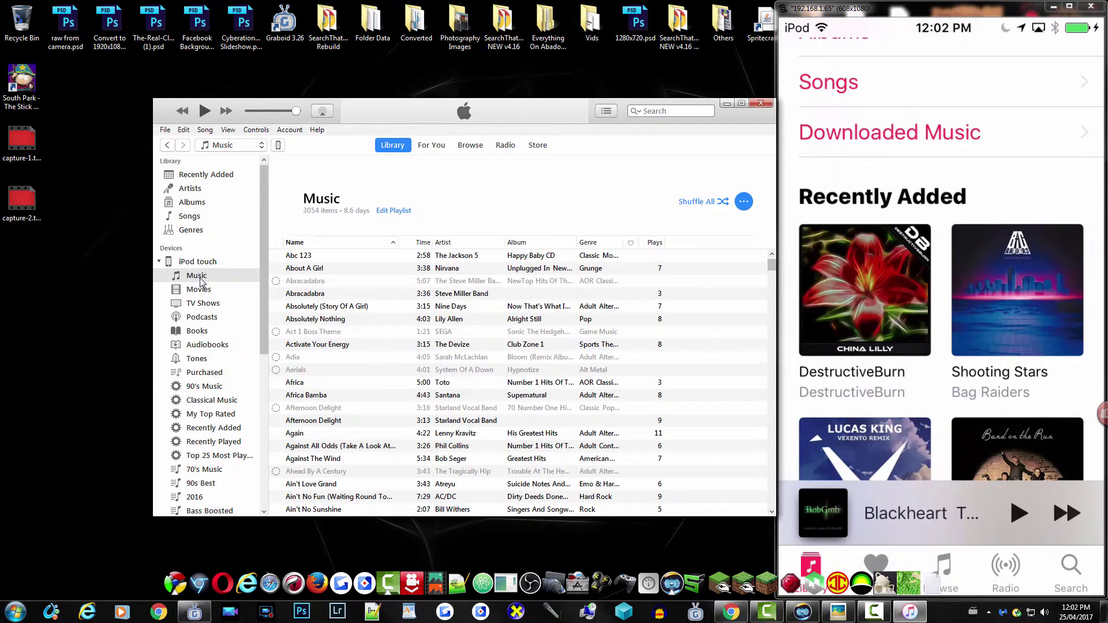
pyautogui.click(280, 148)
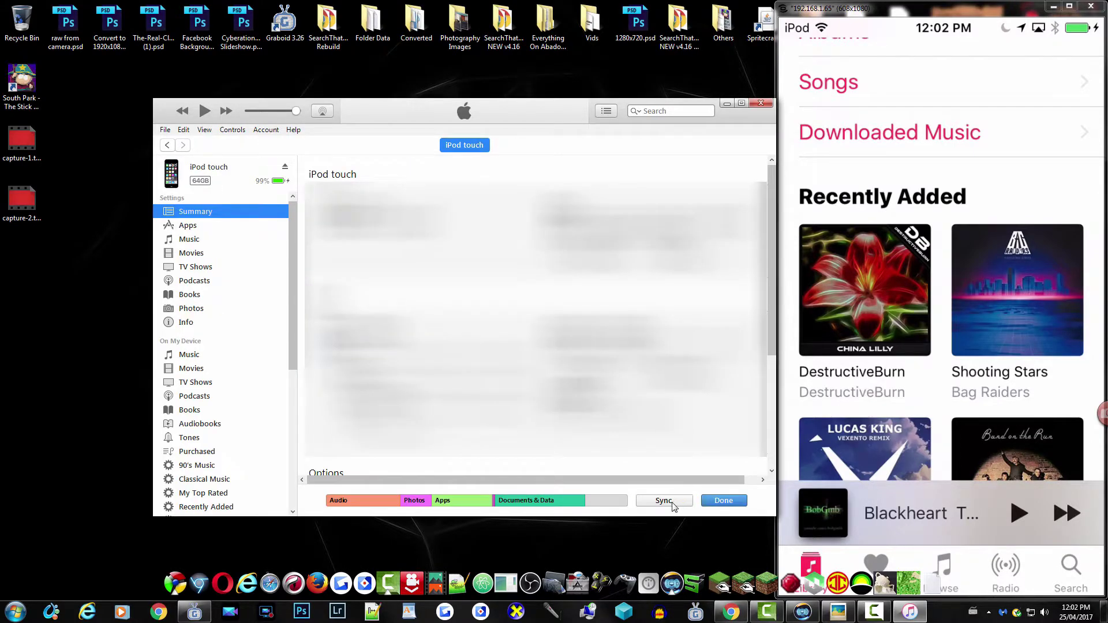
pyautogui.click(672, 504)
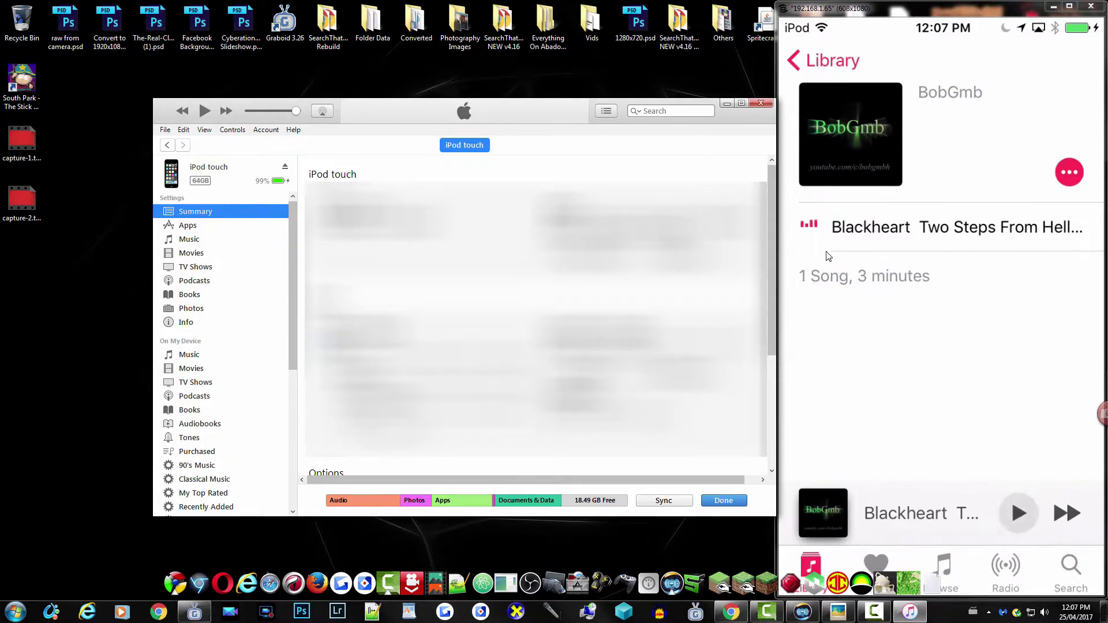
pyautogui.click(727, 103)
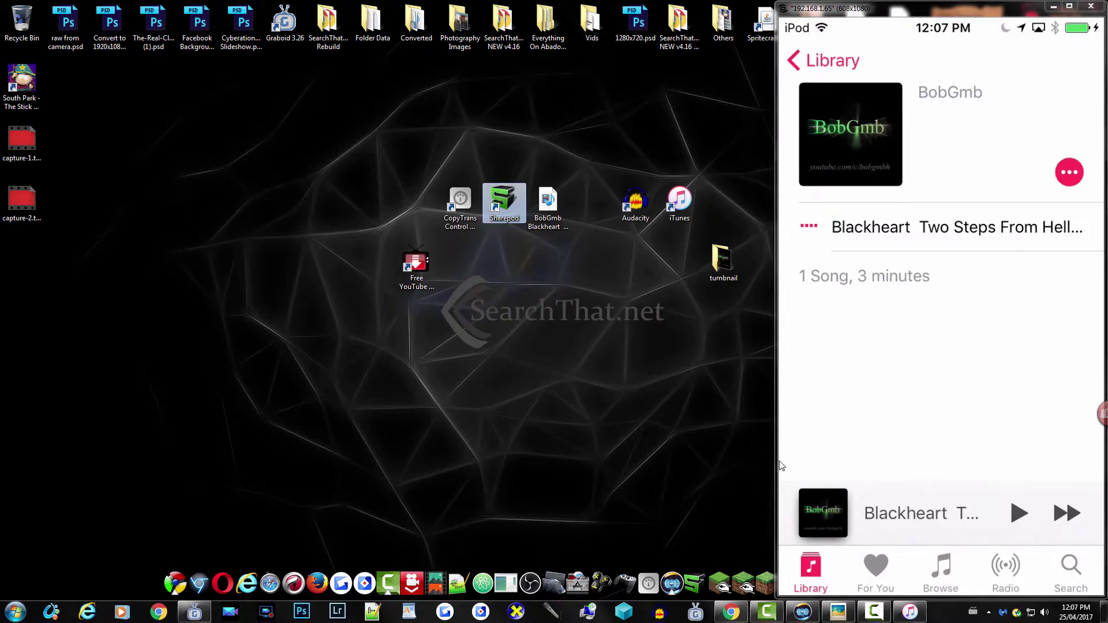
# - Close iTunes, launch Sharepod, and dismiss the iTunes library warning
pyautogui.rightClick(910, 612)
pyautogui.click(878, 584)
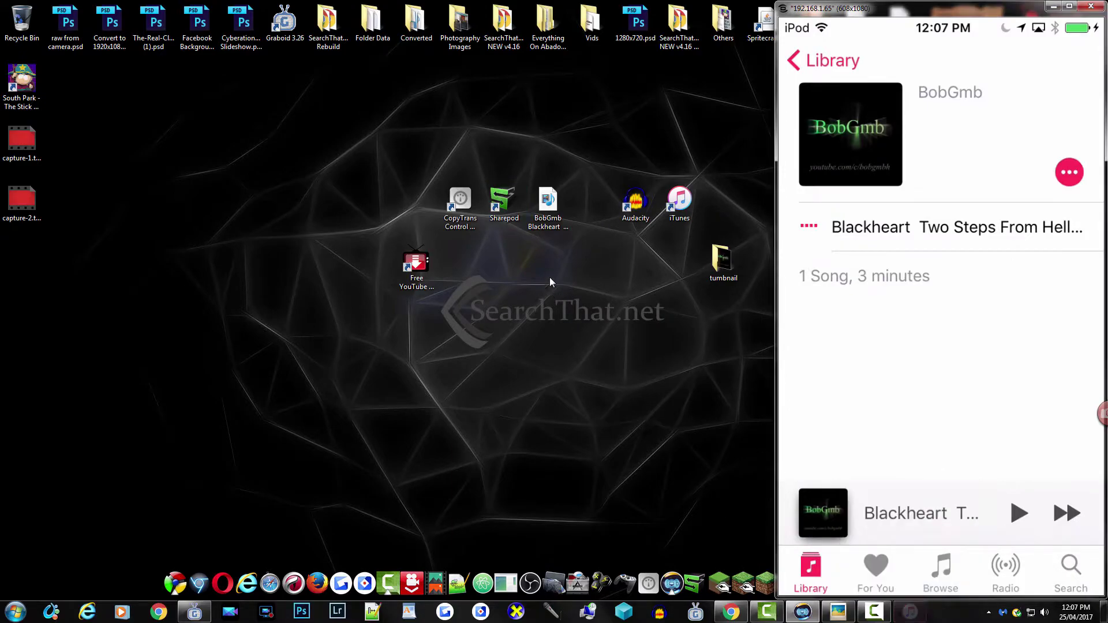
pyautogui.doubleClick(502, 201)
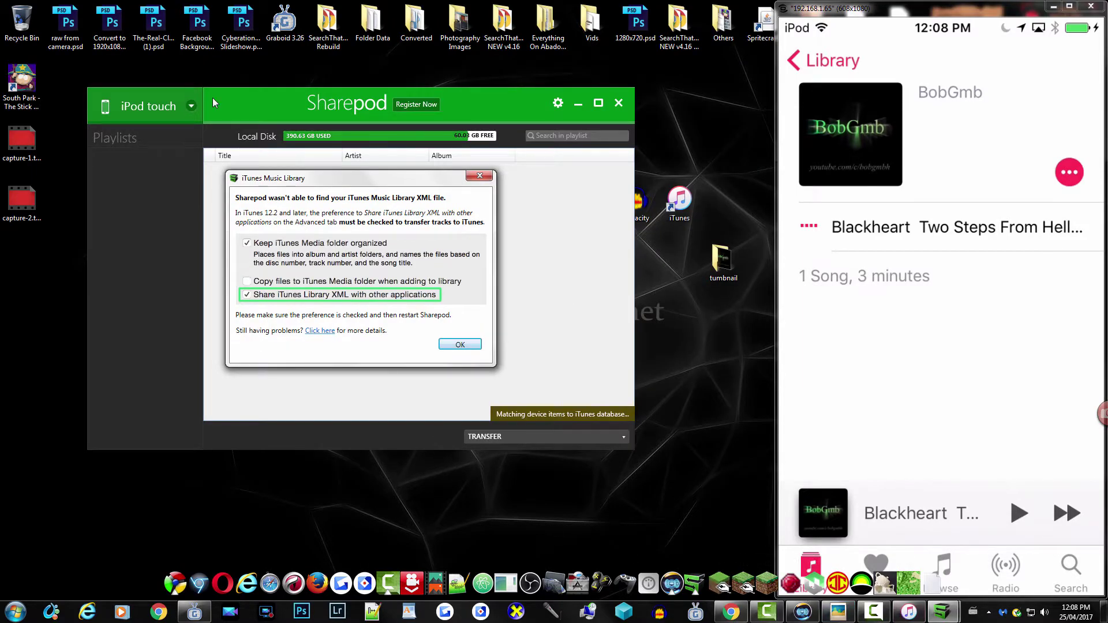
pyautogui.press('Return')
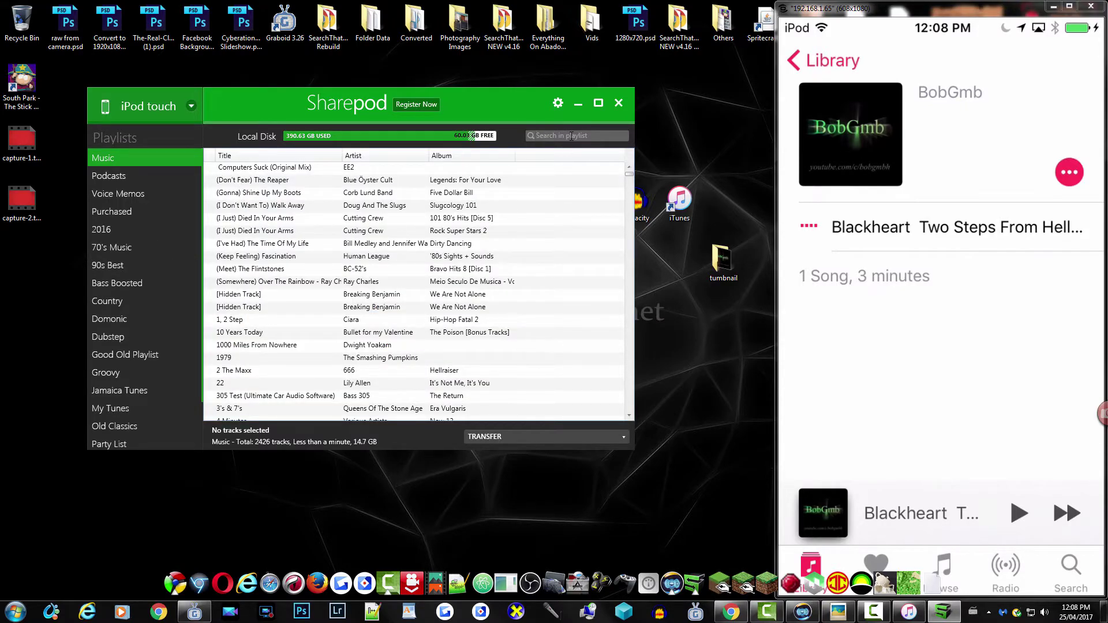
# - Search 'bobg' and export the Blackheart track to the Desktop, then close Sharepod
pyautogui.write('bobg')
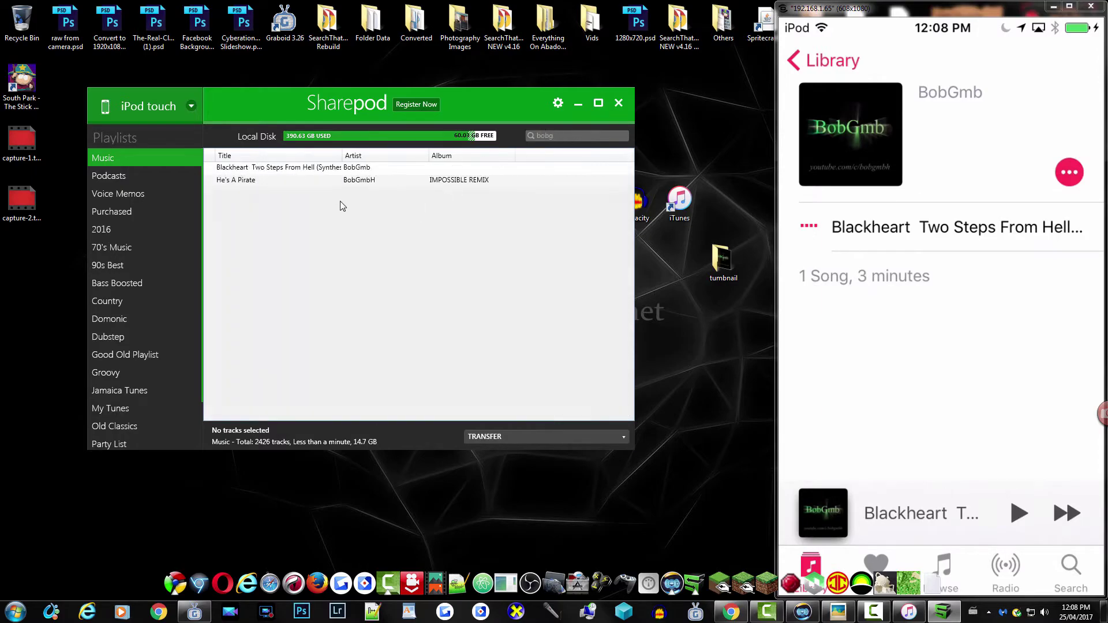
pyautogui.click(297, 168)
pyautogui.rightClick(297, 169)
pyautogui.rightClick(296, 168)
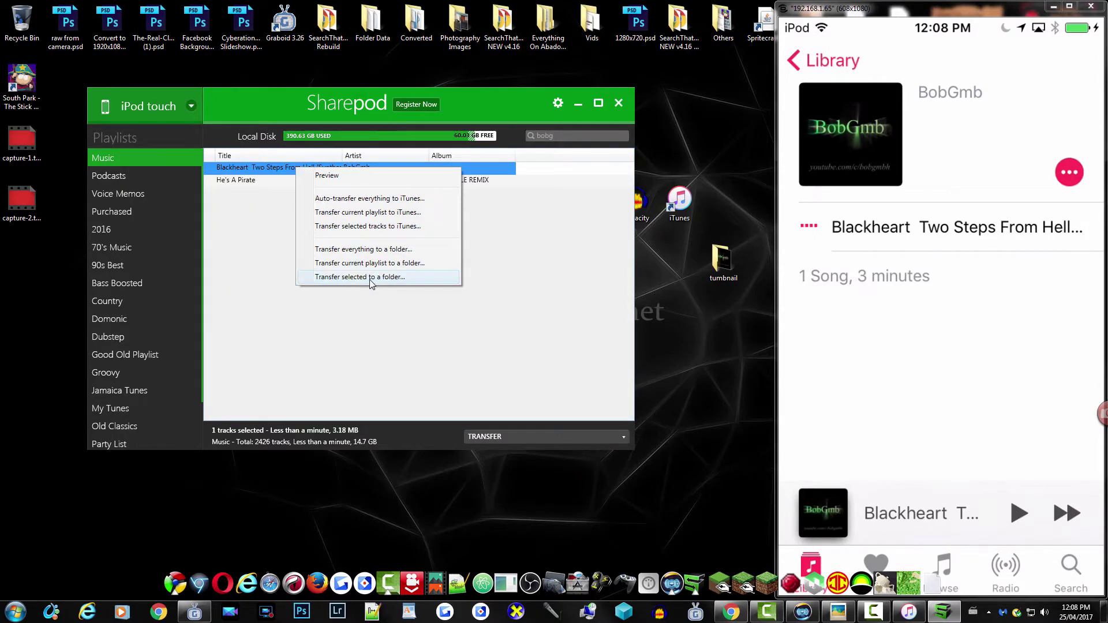
pyautogui.click(370, 278)
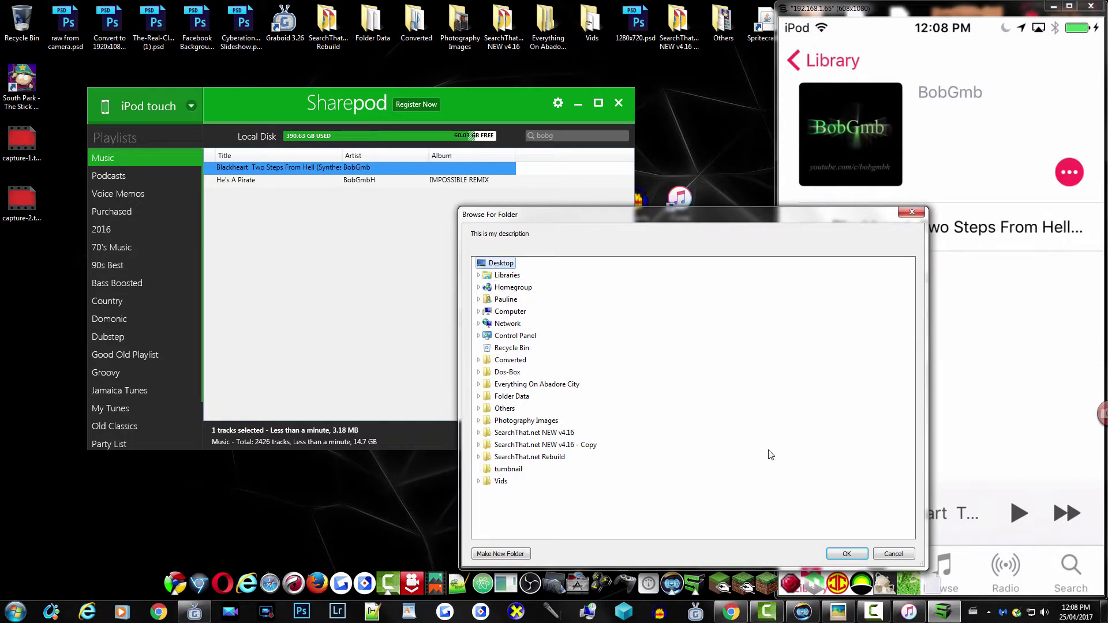
pyautogui.click(846, 554)
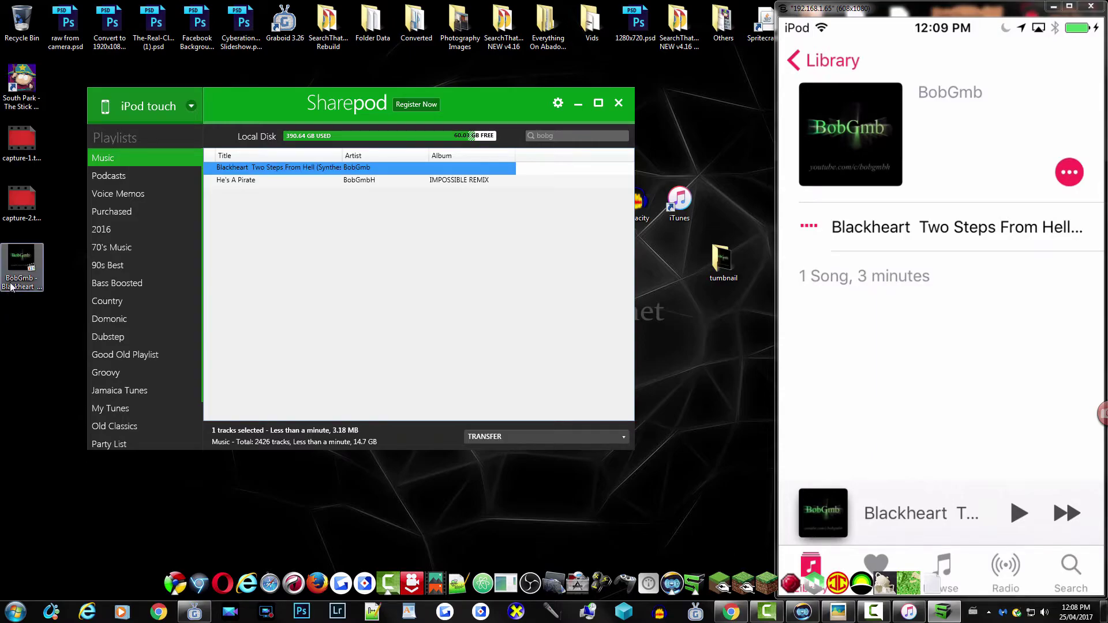
pyautogui.click(619, 103)
pyautogui.moveTo(32, 266); pyautogui.dragTo(584, 294)
pyautogui.doubleClick(554, 208)
pyautogui.moveTo(591, 202); pyautogui.dragTo(586, 347)
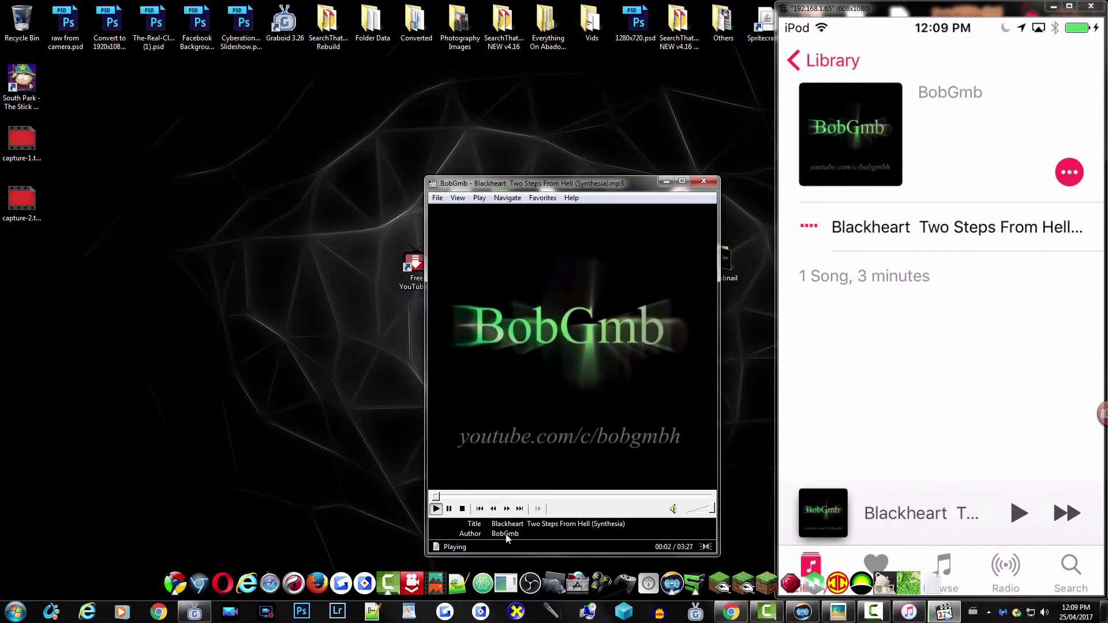
pyautogui.click(703, 180)
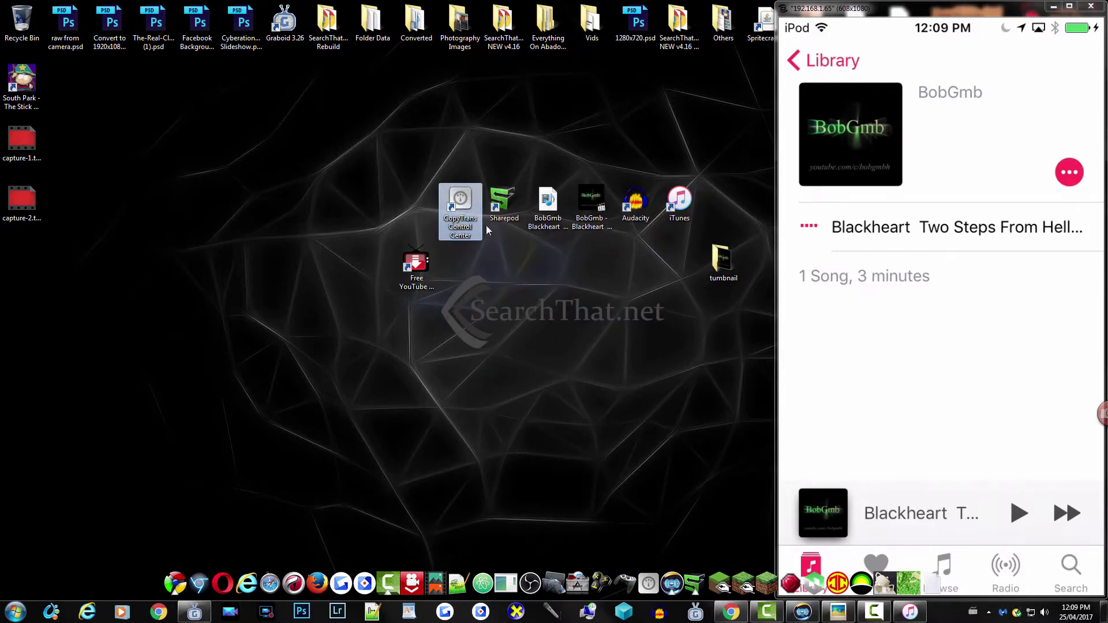
pyautogui.click(502, 208)
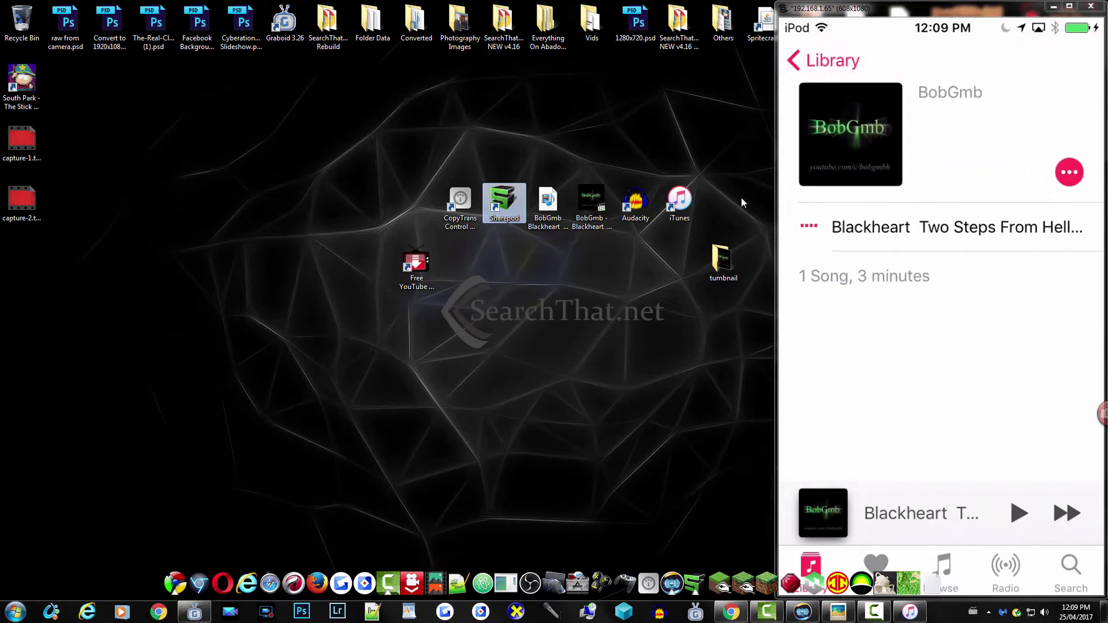
pyautogui.moveTo(467, 244); pyautogui.dragTo(496, 214)
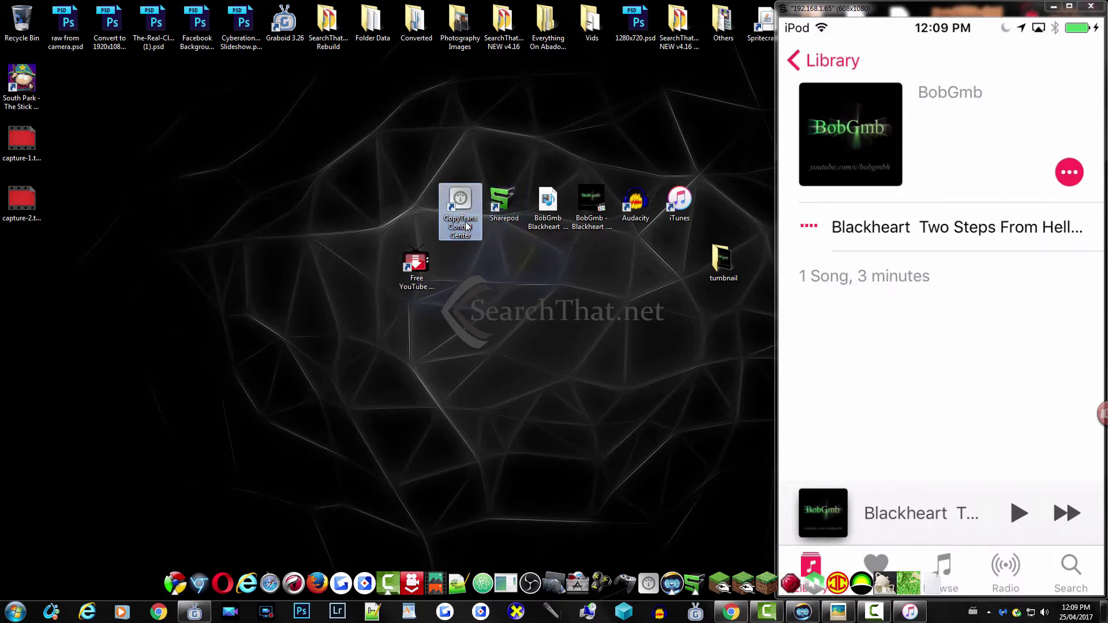
pyautogui.click(501, 211)
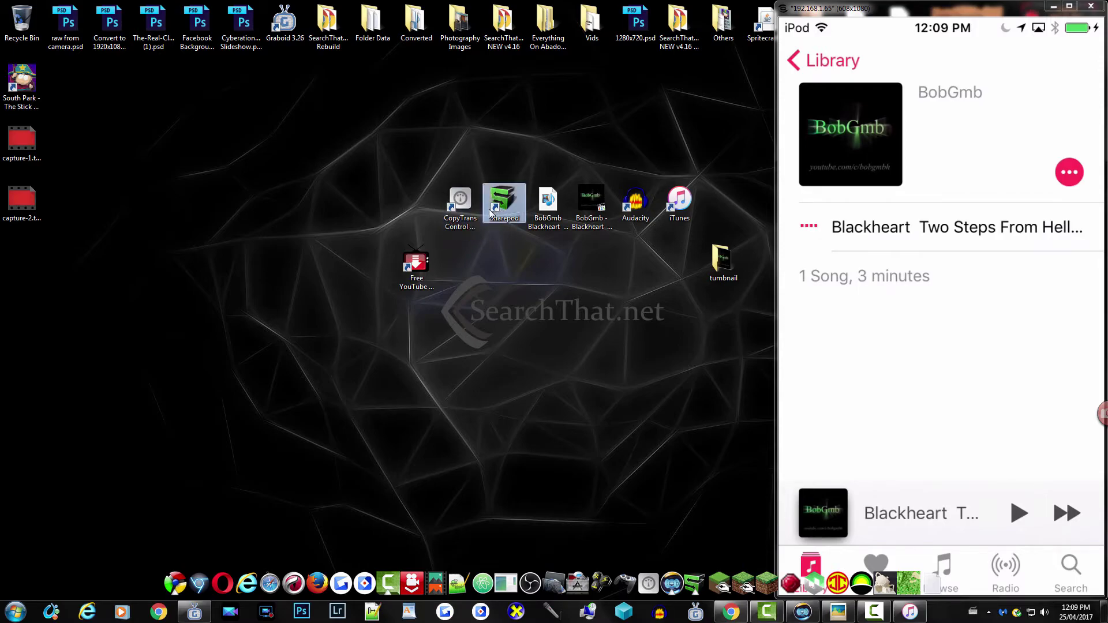
pyautogui.click(574, 310)
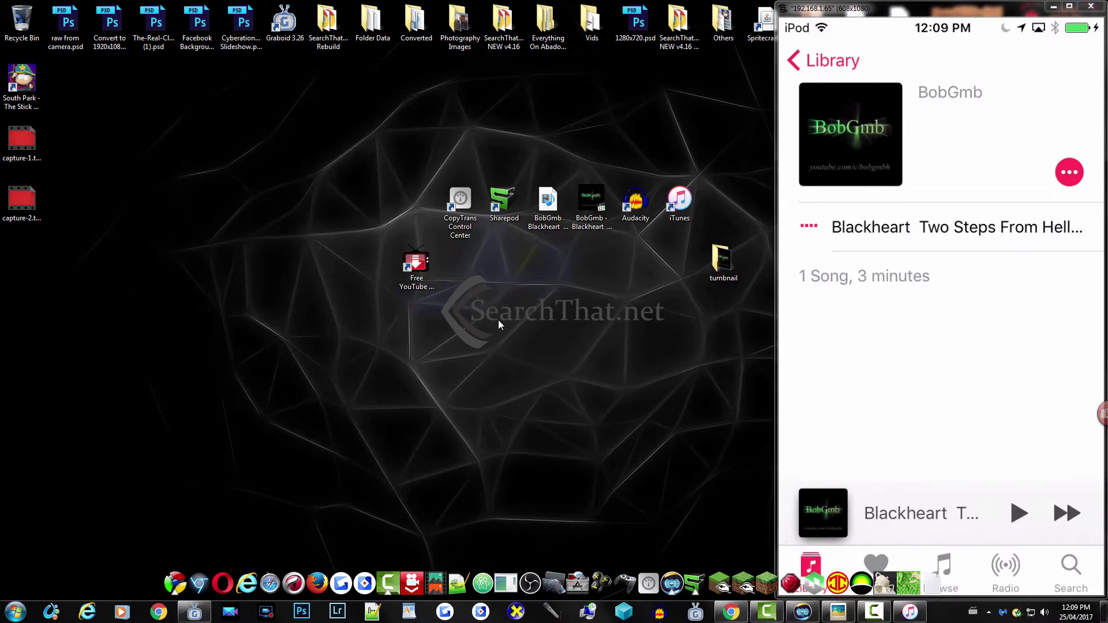
pyautogui.click(460, 231)
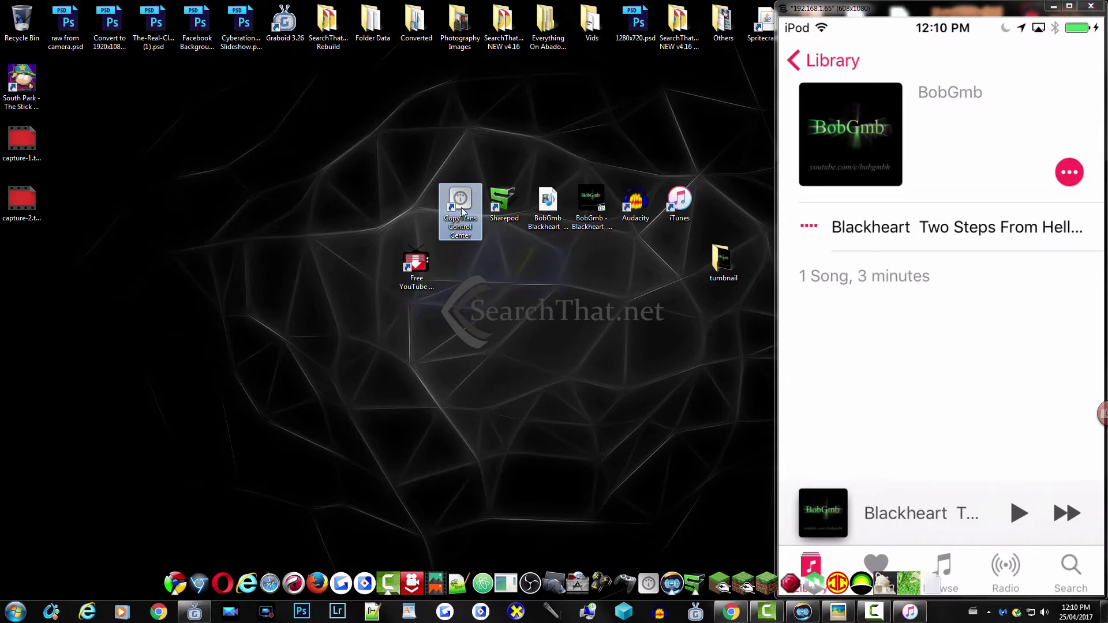
pyautogui.click(505, 208)
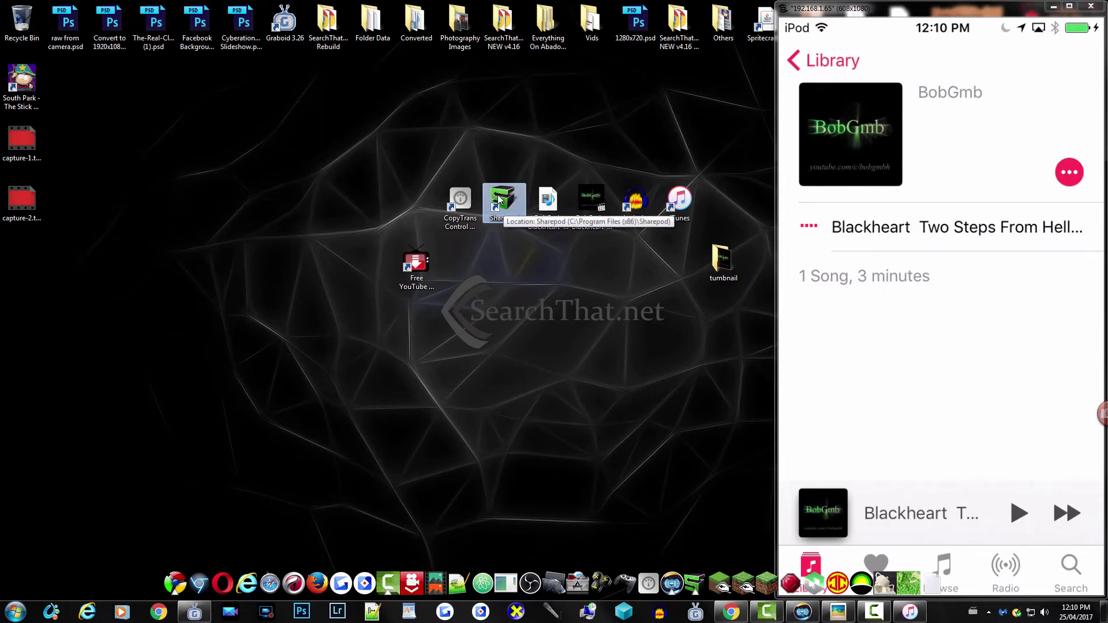
pyautogui.click(469, 206)
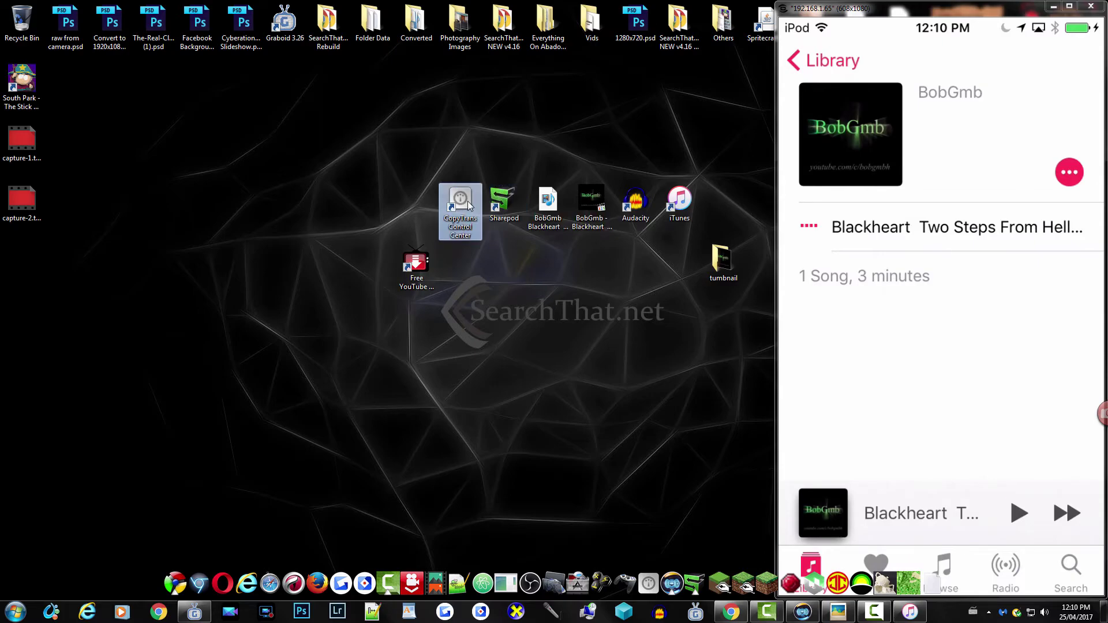